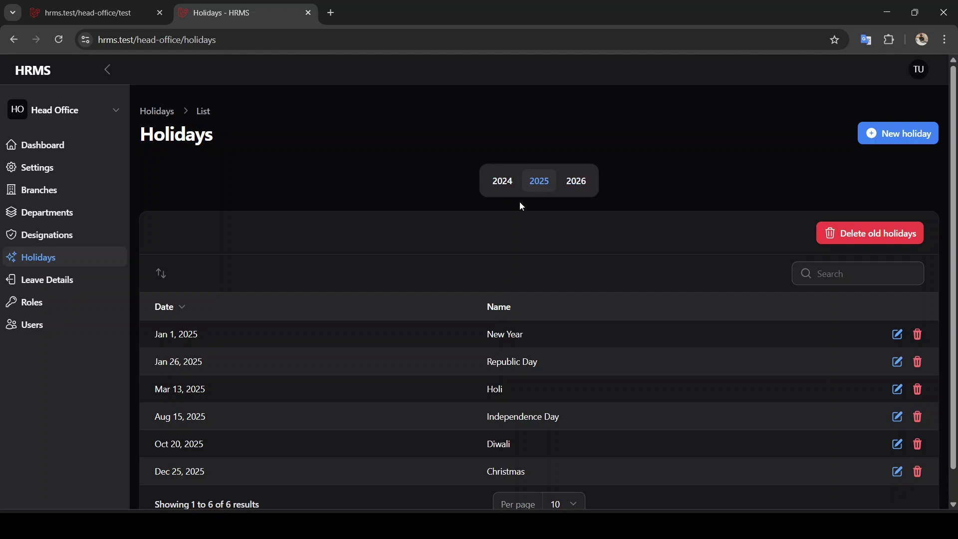
pyautogui.scroll(-1, 485, 327)
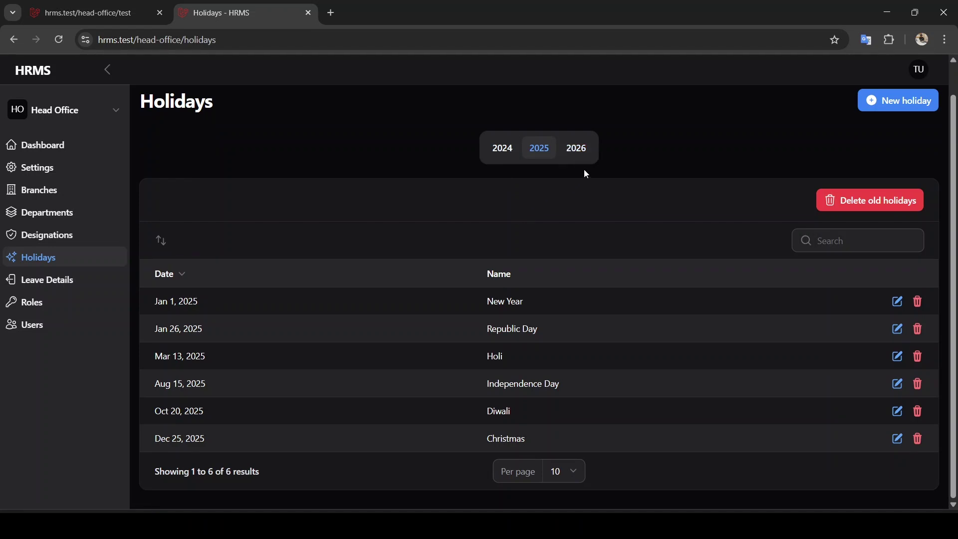
pyautogui.scroll(1, 577, 208)
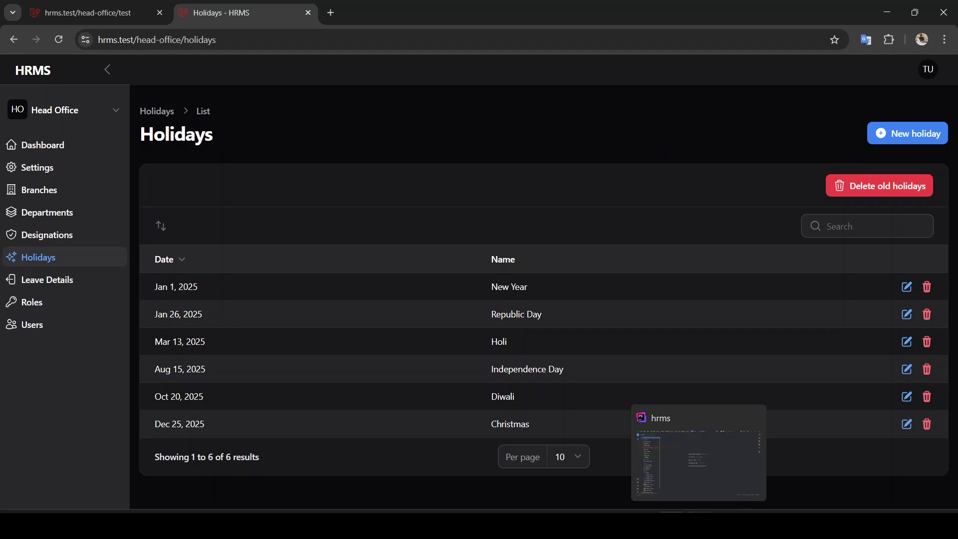
# - Switch to PhpStorm and expand app > Filament > Resources > HolidayResource > Pages
pyautogui.click(696, 452)
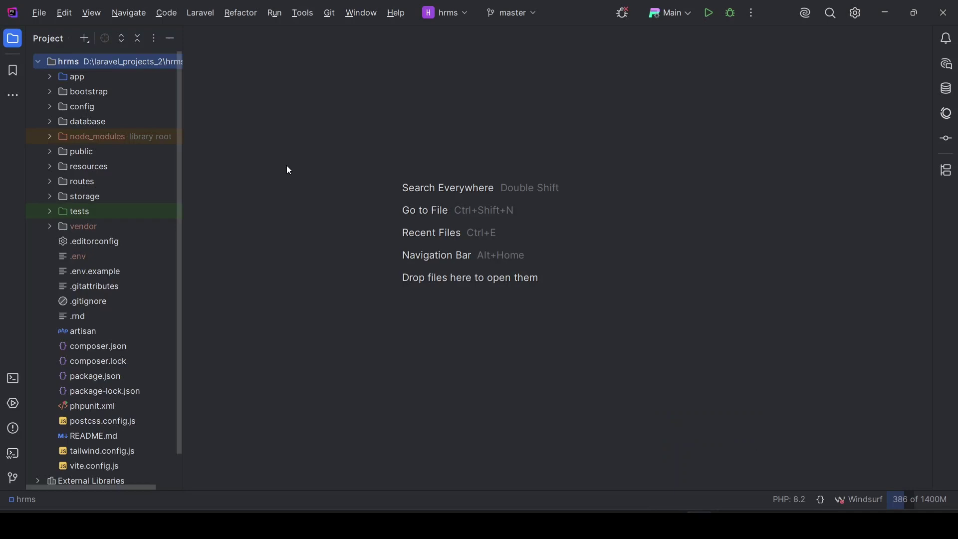
pyautogui.click(50, 77)
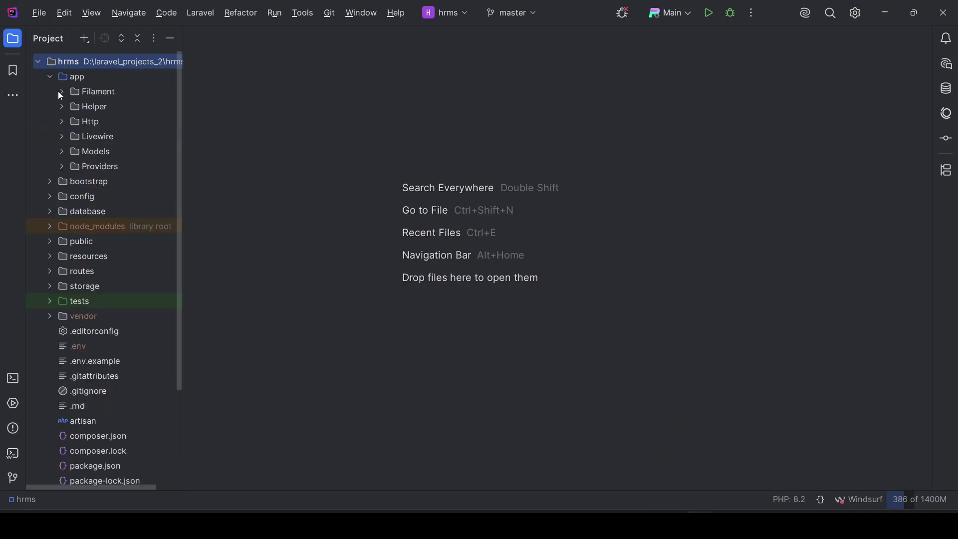
pyautogui.click(62, 91)
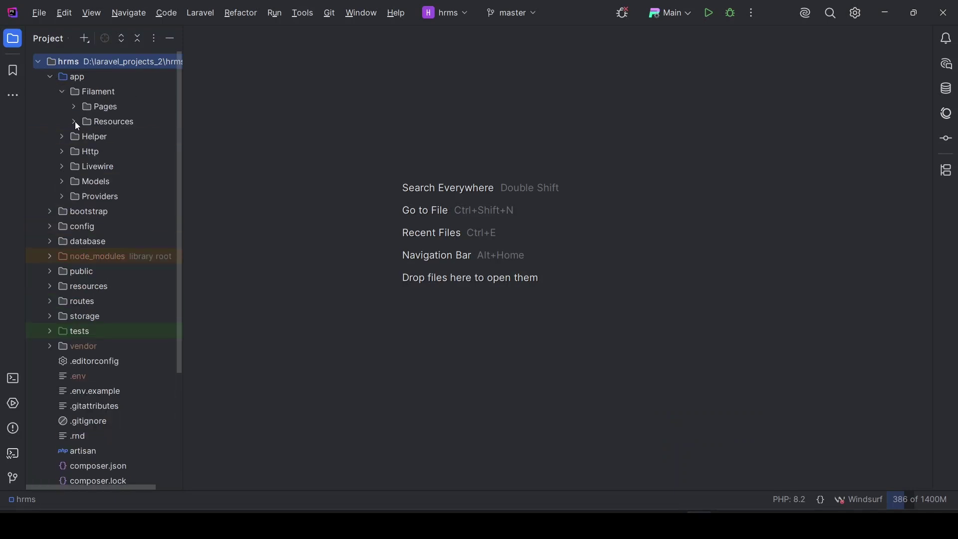
pyautogui.click(75, 121)
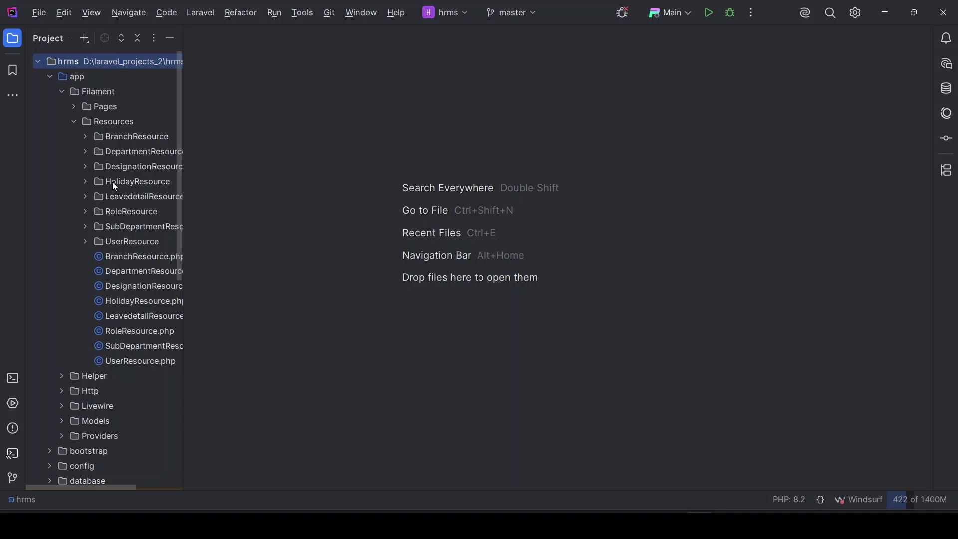
pyautogui.click(85, 181)
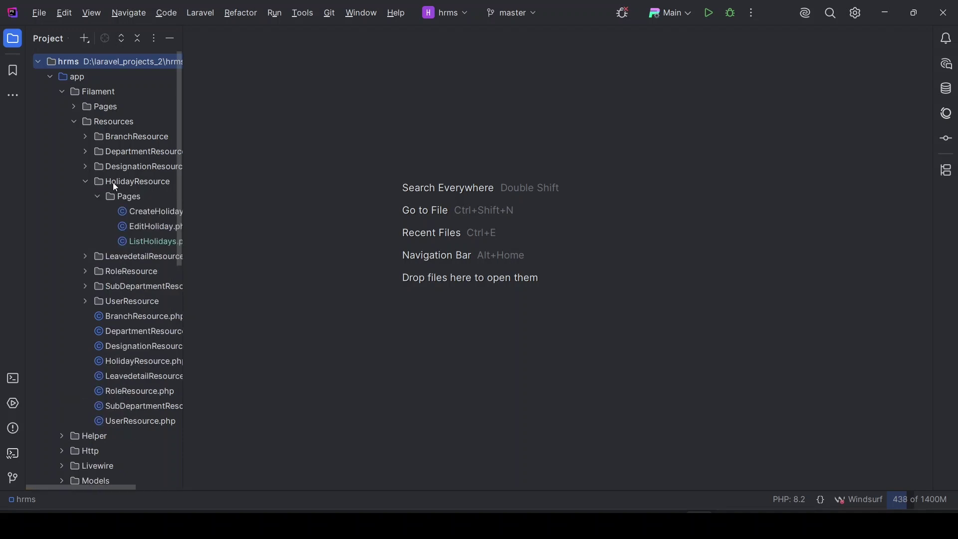
pyautogui.click(114, 182)
pyautogui.click(125, 196)
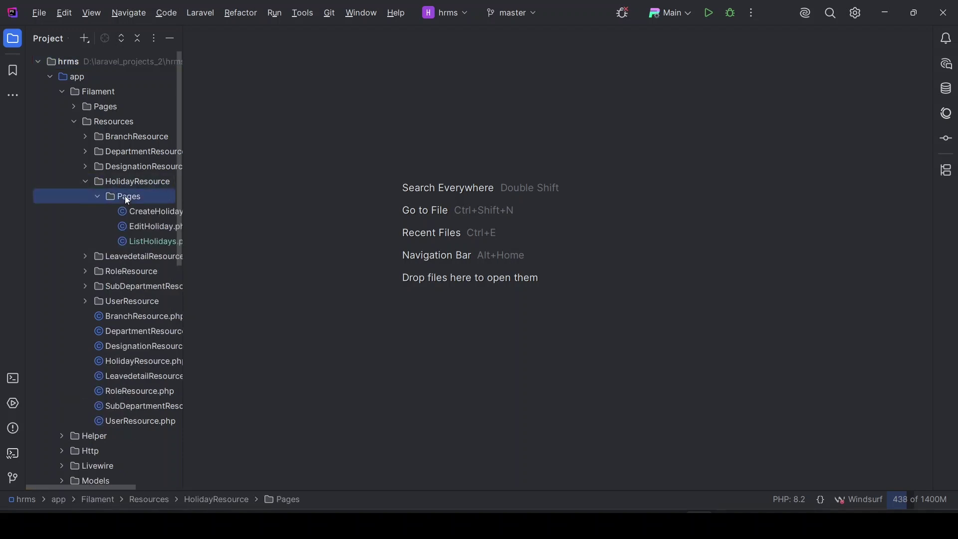
# - Open ListHolidays.php from the HolidayResource Pages folder in the editor
pyautogui.doubleClick(158, 241)
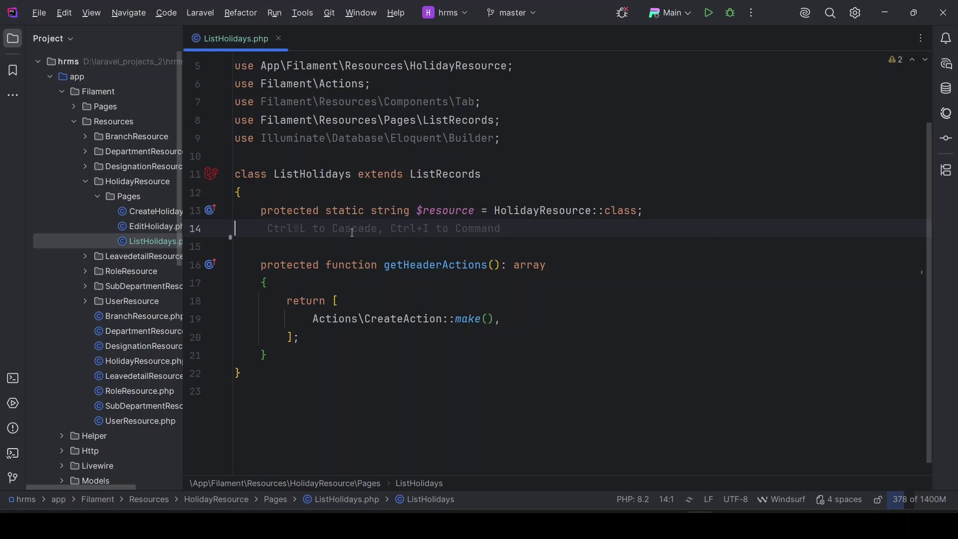
pyautogui.click(347, 238)
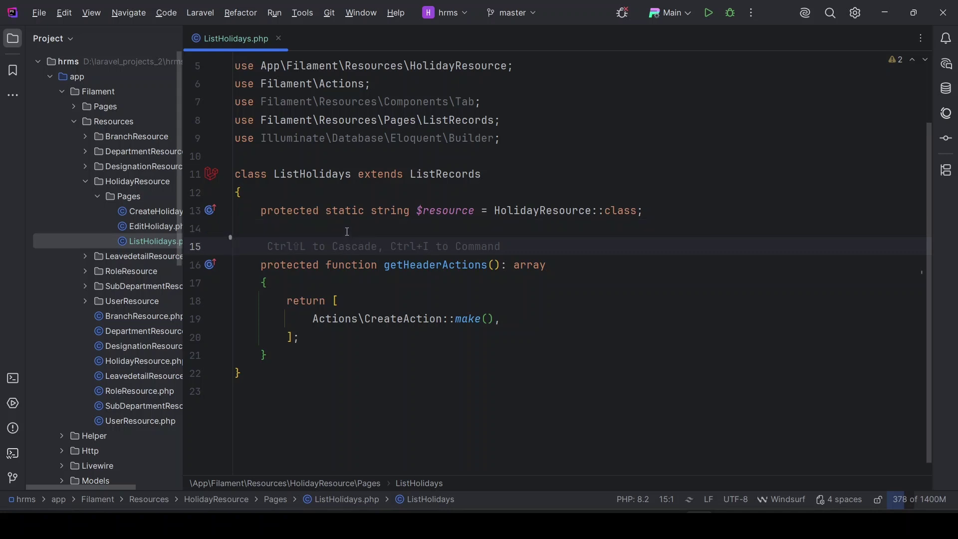
pyautogui.click(346, 231)
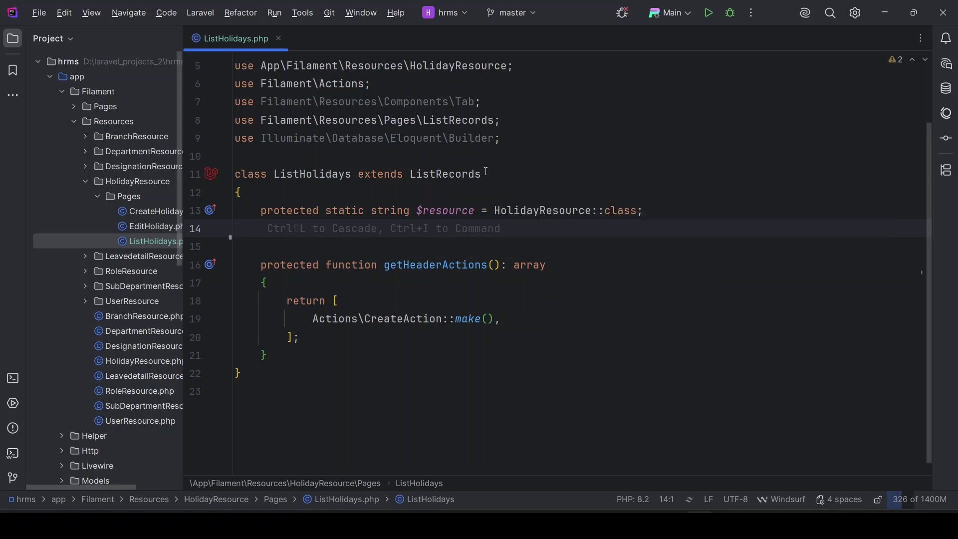
# - Go from ListRecords to the HasTabs trait and select its empty getTabs method
pyautogui.click(470, 174)
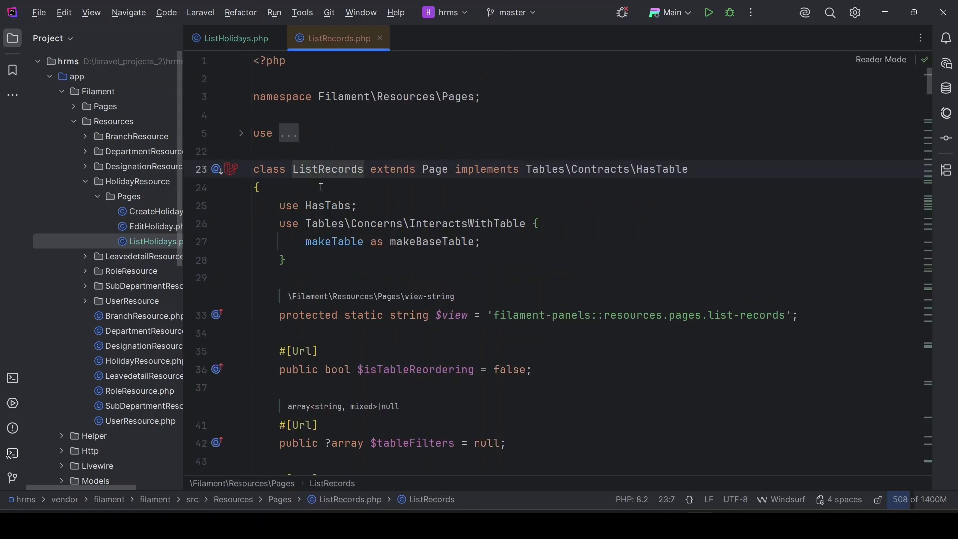
pyautogui.doubleClick(343, 205)
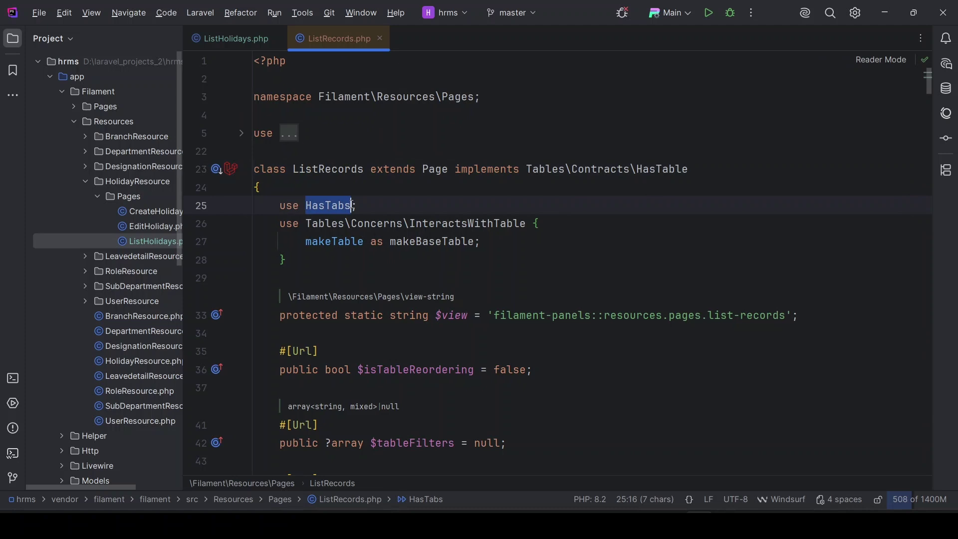
pyautogui.click(355, 206)
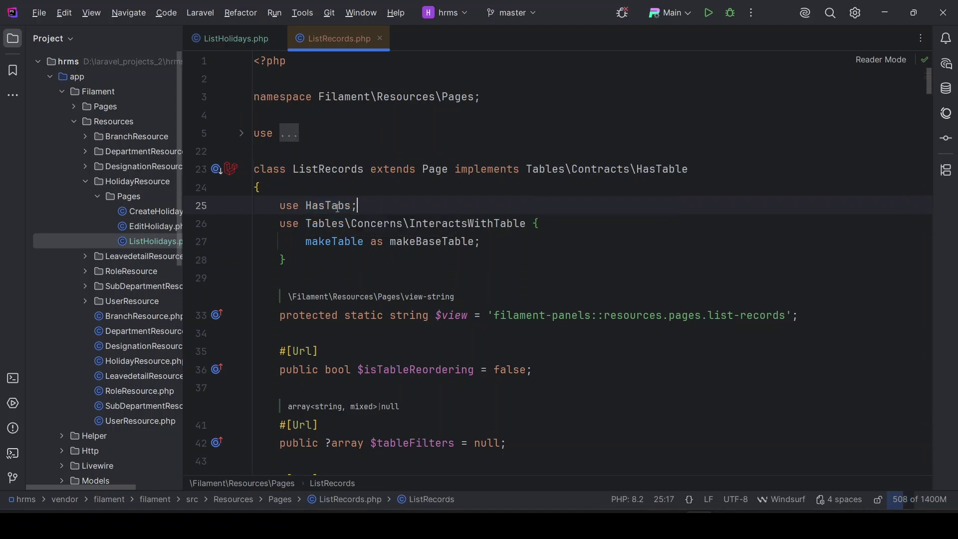
pyautogui.keyDown('ctrl'); pyautogui.click(332, 206); pyautogui.keyUp('ctrl')
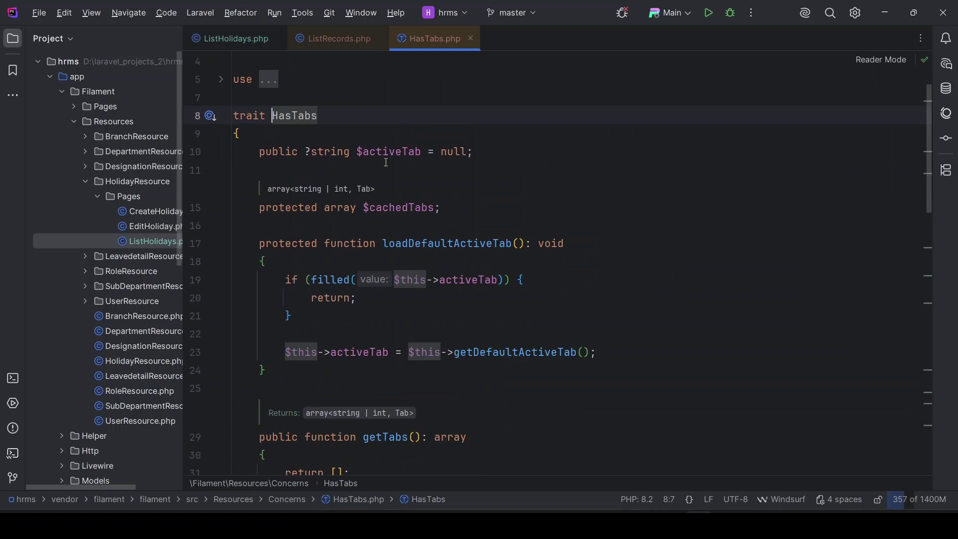
pyautogui.scroll(-5, 385, 161)
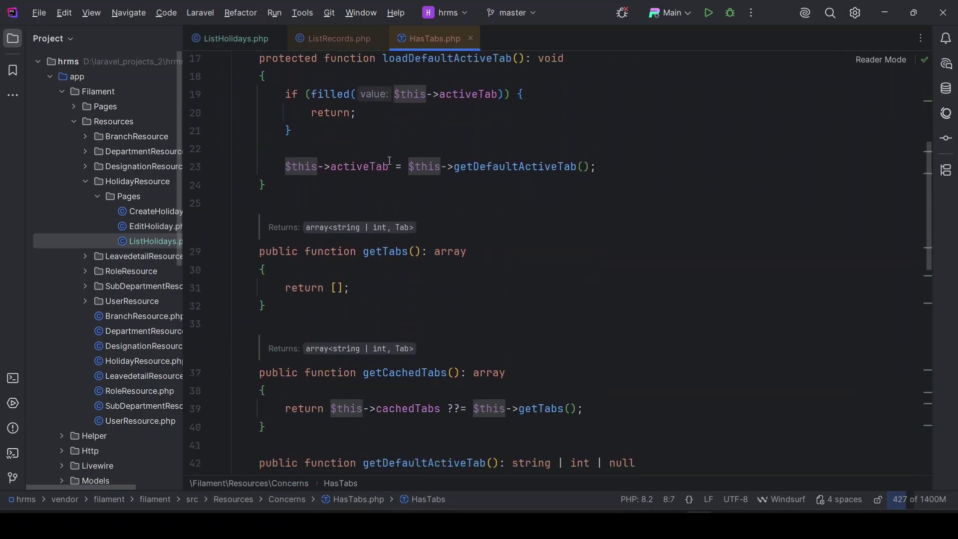
pyautogui.scroll(-3, 388, 160)
pyautogui.scroll(-1, 430, 210)
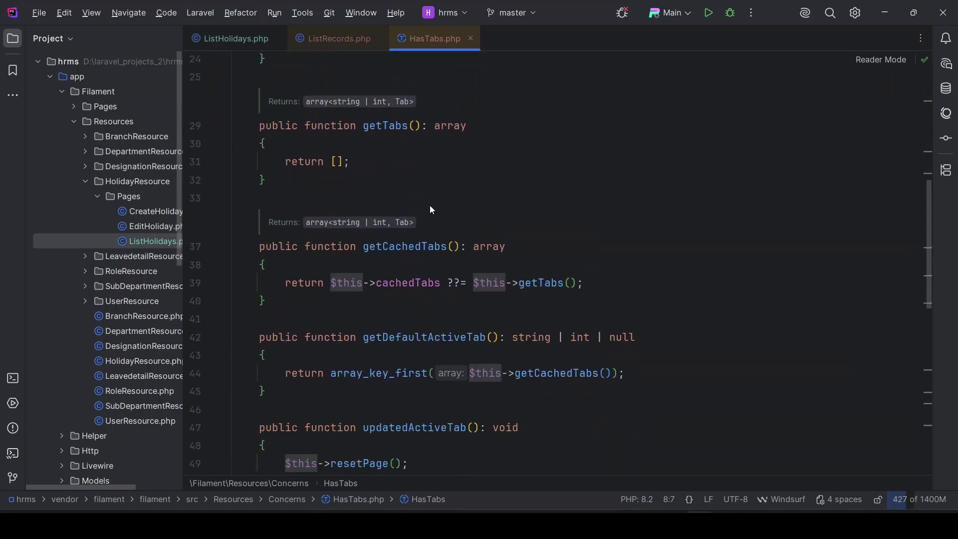
pyautogui.scroll(2, 404, 191)
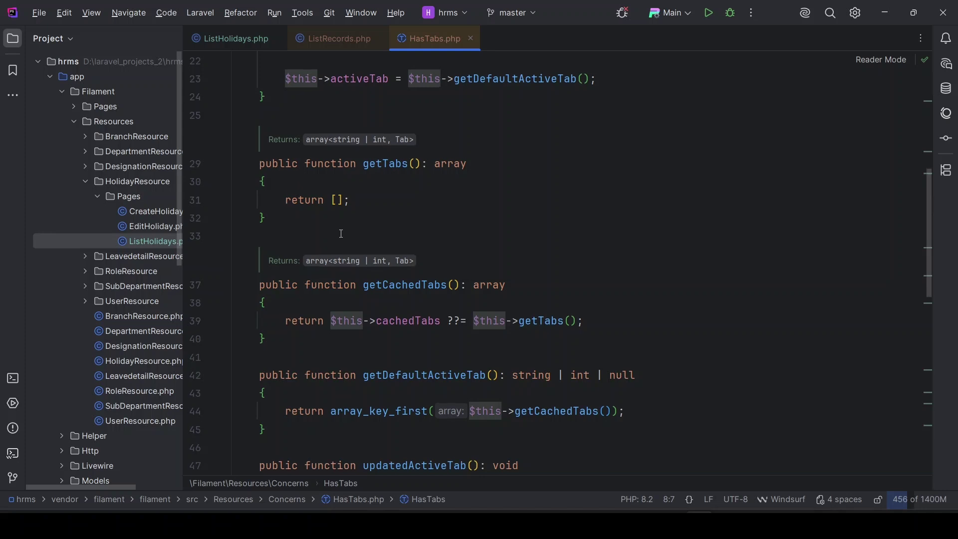
pyautogui.scroll(-3, 386, 274)
pyautogui.moveTo(364, 268); pyautogui.dragTo(487, 267)
pyautogui.press('Down')
pyautogui.scroll(-5, 410, 280)
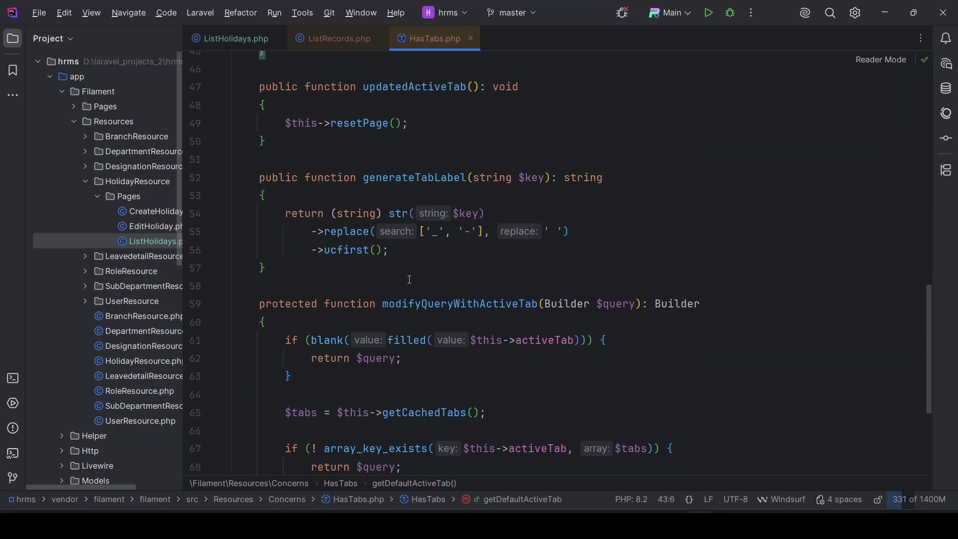
pyautogui.scroll(-1, 409, 280)
pyautogui.scroll(-3, 409, 278)
pyautogui.scroll(3, 413, 300)
pyautogui.scroll(3, 418, 315)
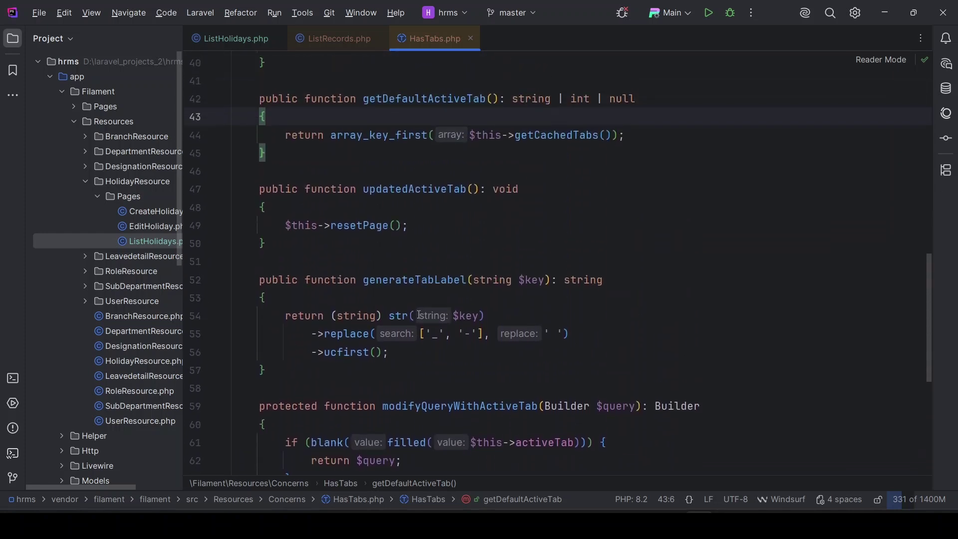
pyautogui.scroll(3, 412, 307)
pyautogui.scroll(1, 397, 285)
pyautogui.scroll(2, 382, 262)
pyautogui.scroll(2, 367, 239)
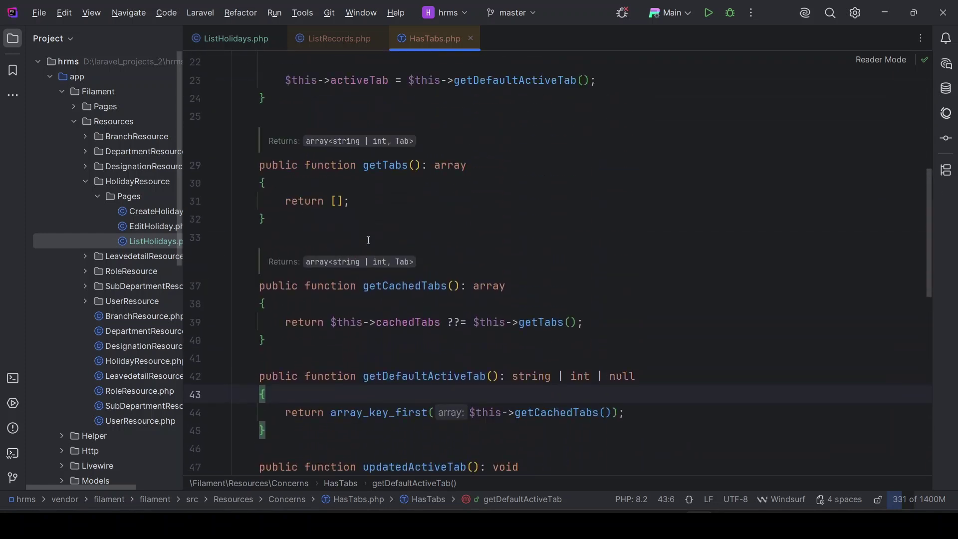
pyautogui.moveTo(267, 219); pyautogui.dragTo(225, 175)
pyautogui.hotkey('ctrl', 'c')
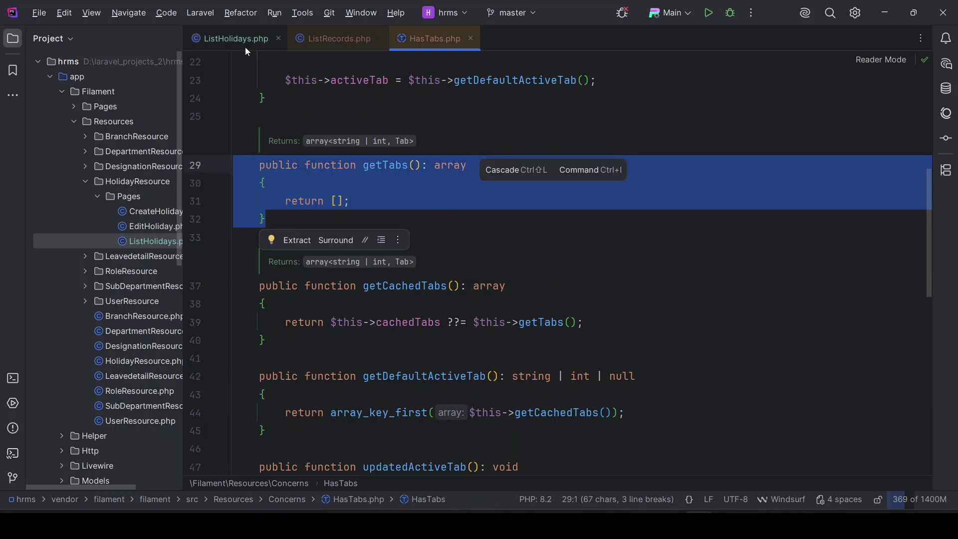
# - Paste the getTabs method onto a new line 14 in ListHolidays.php
pyautogui.click(236, 38)
pyautogui.click(302, 228)
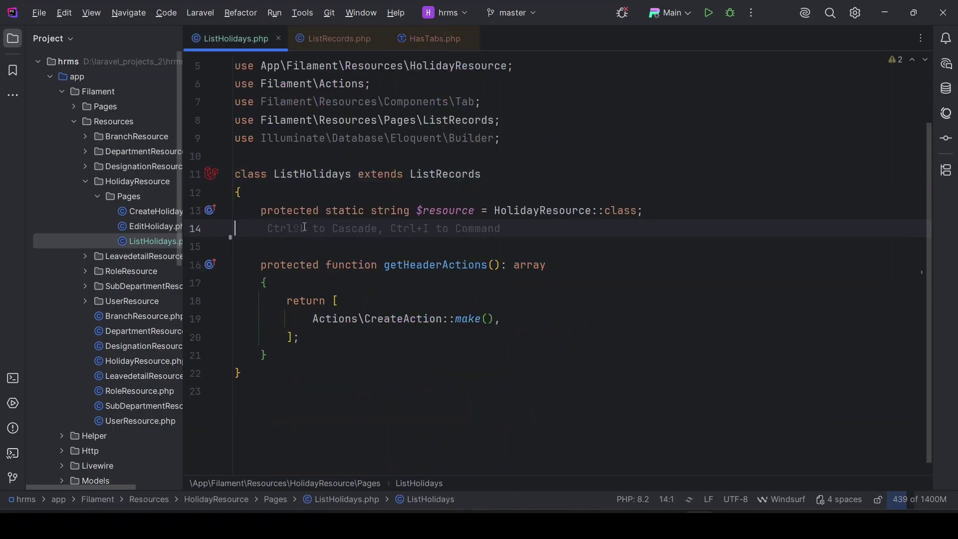
pyautogui.press('Return')
pyautogui.hotkey('ctrl', 'v')
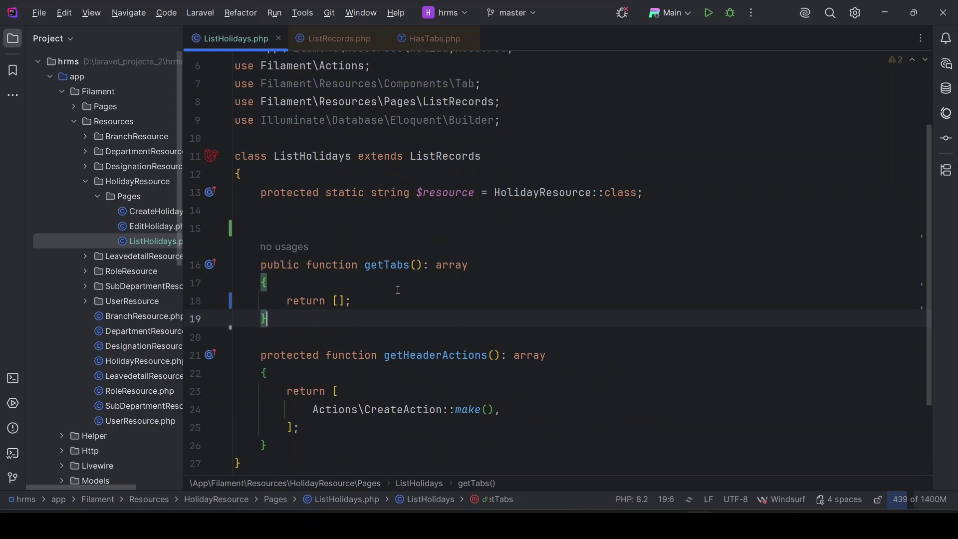
# - Copy getDefaultActiveTab from HasTabs and paste it below getTabs in ListHolidays
pyautogui.click(435, 38)
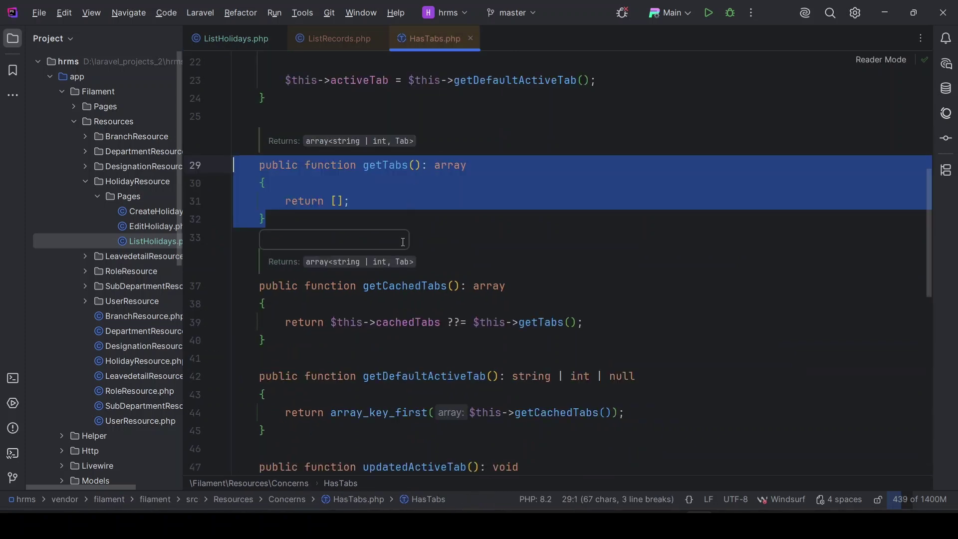
pyautogui.scroll(-2, 384, 323)
pyautogui.moveTo(384, 322); pyautogui.dragTo(234, 267)
pyautogui.hotkey('ctrl', 'c')
pyautogui.click(240, 39)
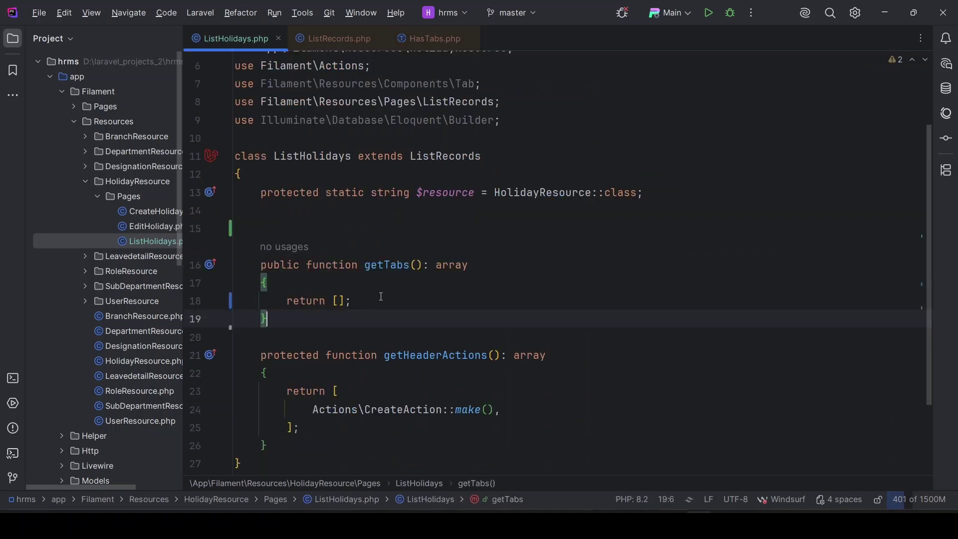
pyautogui.press('Return')
pyautogui.press('Return')
pyautogui.hotkey('ctrl', 'v')
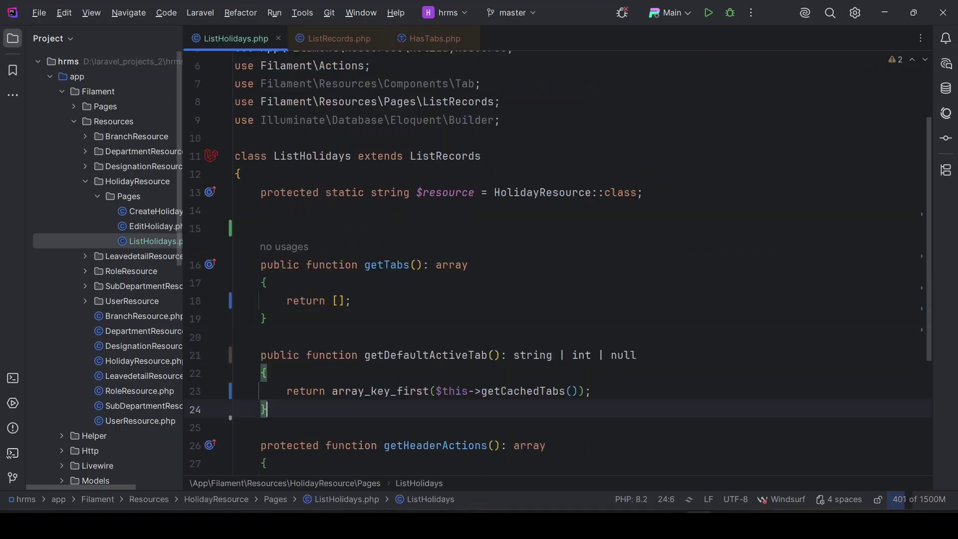
pyautogui.scroll(-3, 428, 290)
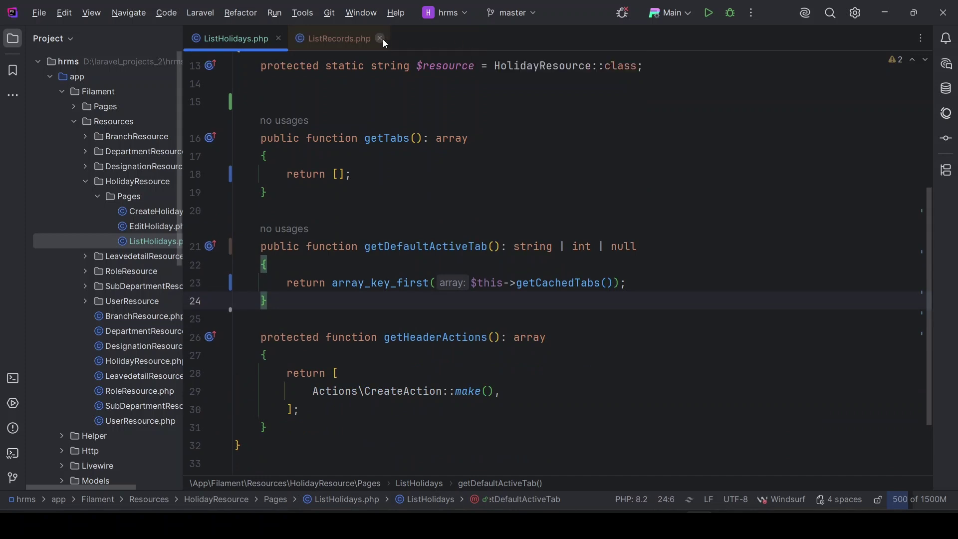
# - Close ListRecords.php and comment out the pasted getDefaultActiveTab method
pyautogui.click(379, 38)
pyautogui.hotkey('ctrl', 'w')
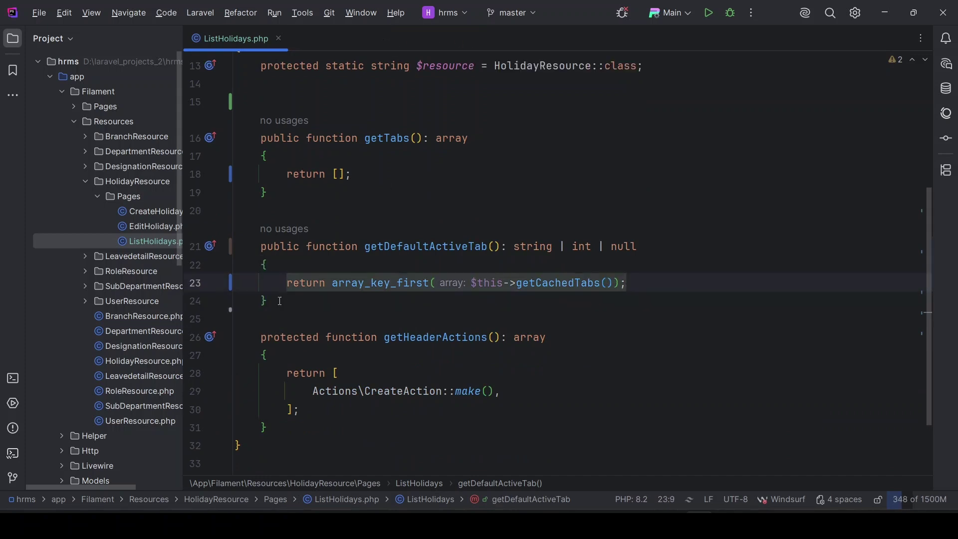
pyautogui.hotkey('ctrl', 'w')
pyautogui.hotkey('ctrl', 'w')
pyautogui.hotkey('ctrl', 'w')
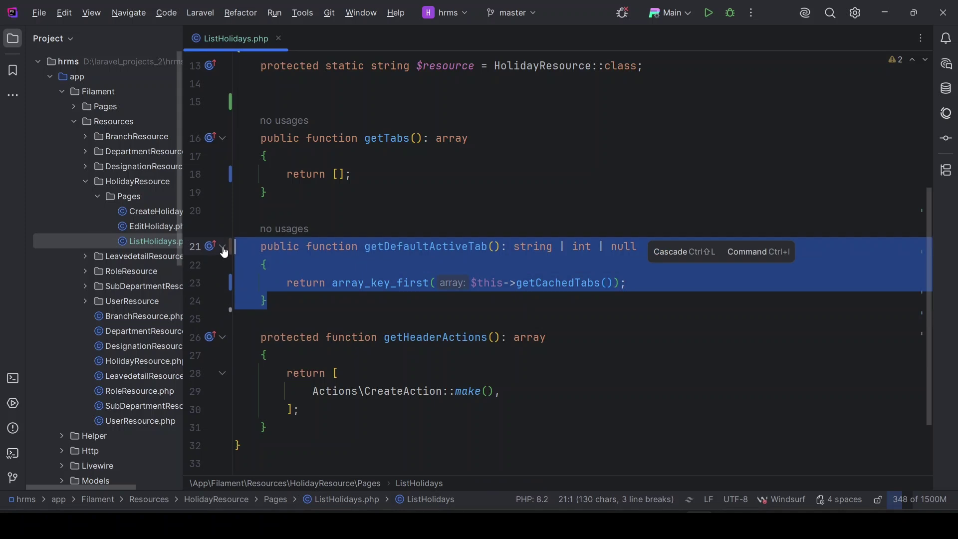
pyautogui.hotkey('ctrl', '/')
pyautogui.press('Return')
pyautogui.press('Return')
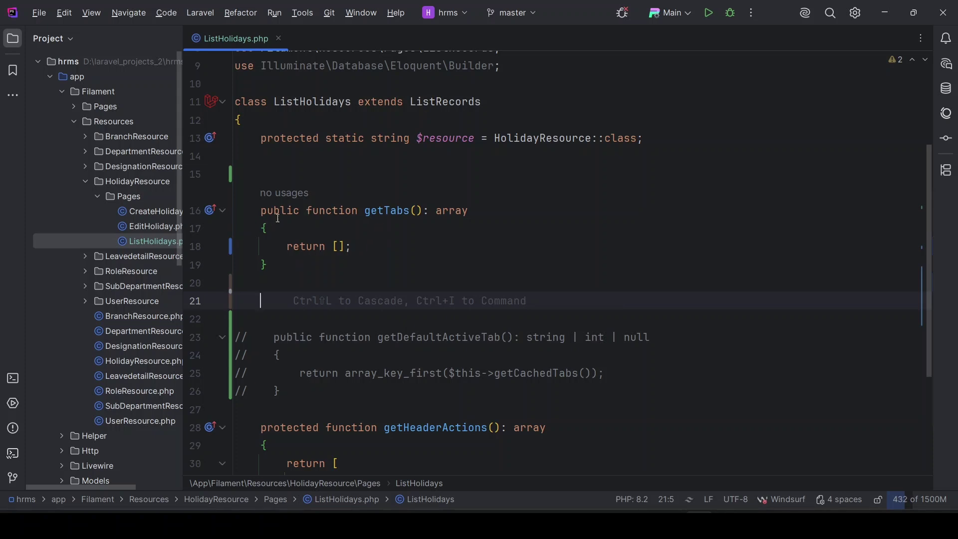
# - Add a '2024' Tab::make() entry chained with modifyQueryUsing to the returned array
pyautogui.doubleClick(449, 211)
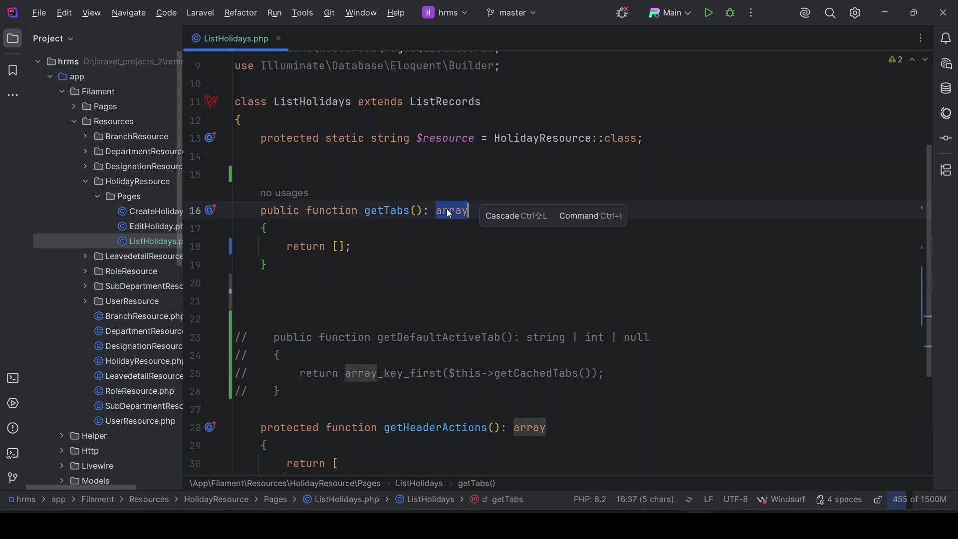
pyautogui.click(340, 247)
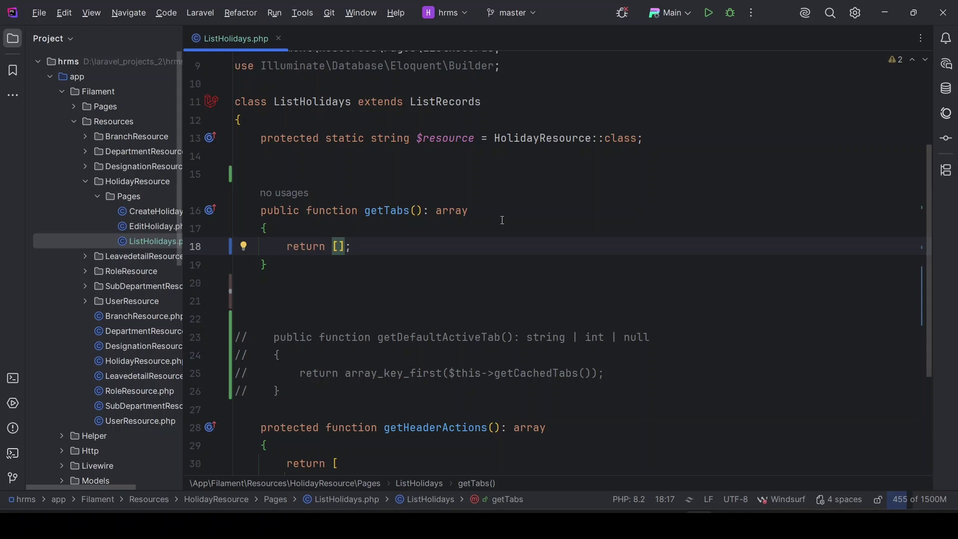
pyautogui.press('Return')
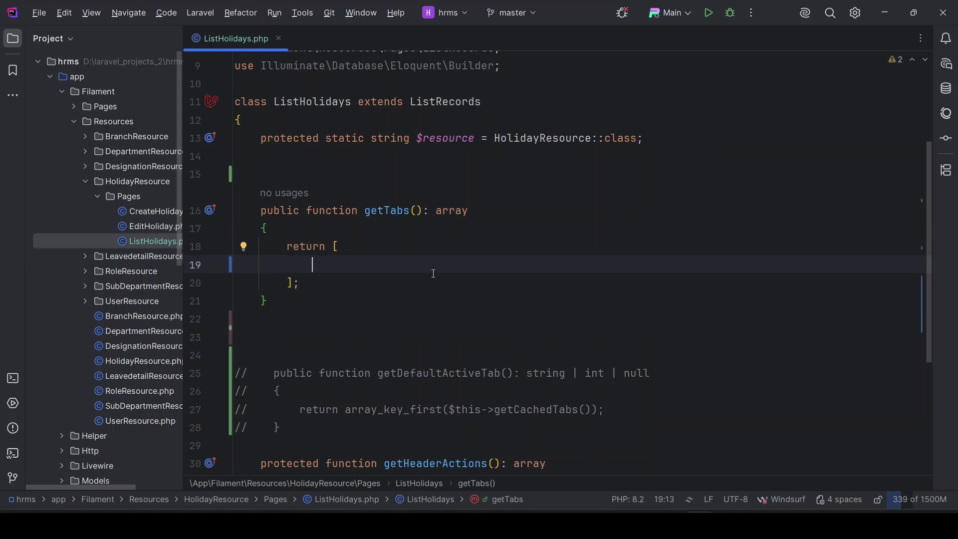
pyautogui.write("'2")
pyautogui.write("024' =")
pyautogui.write('> Ta')
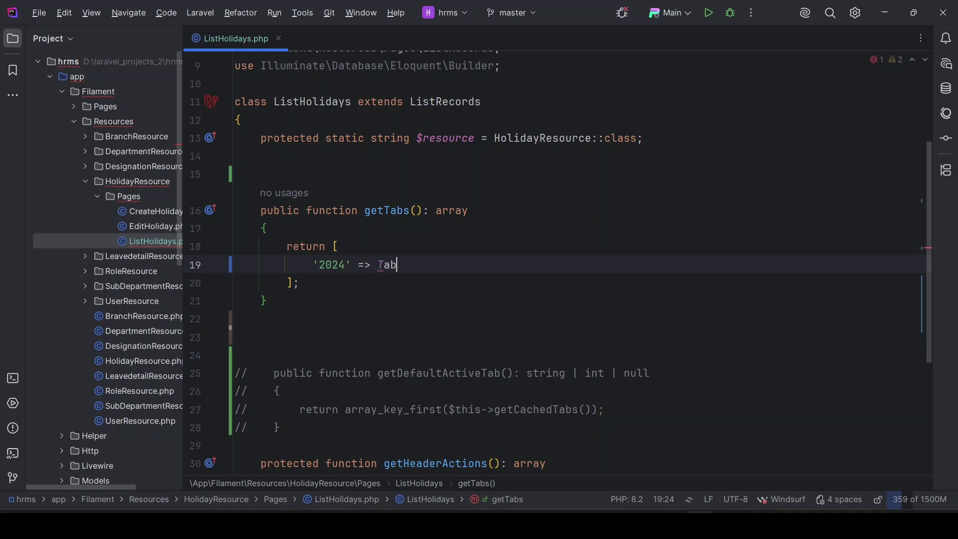
pyautogui.write('b')
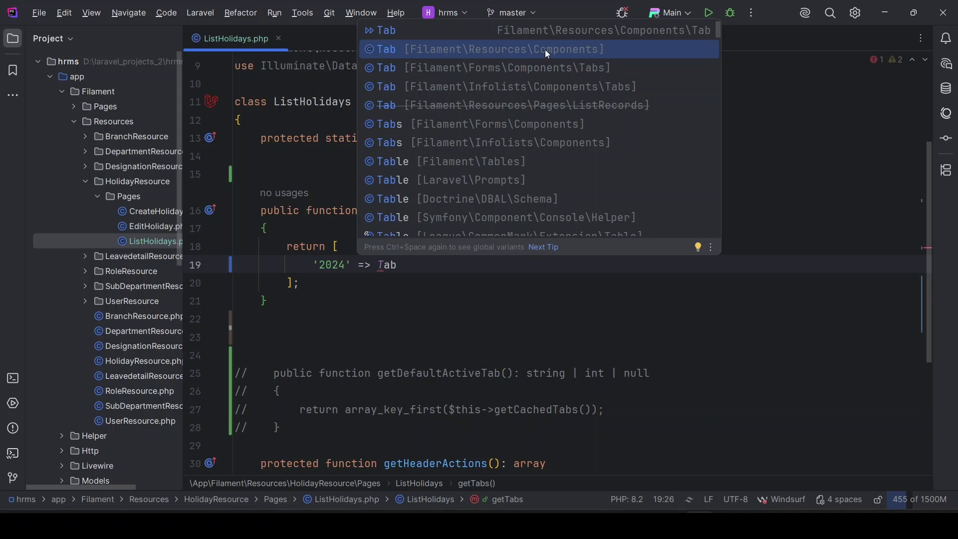
pyautogui.write('::m')
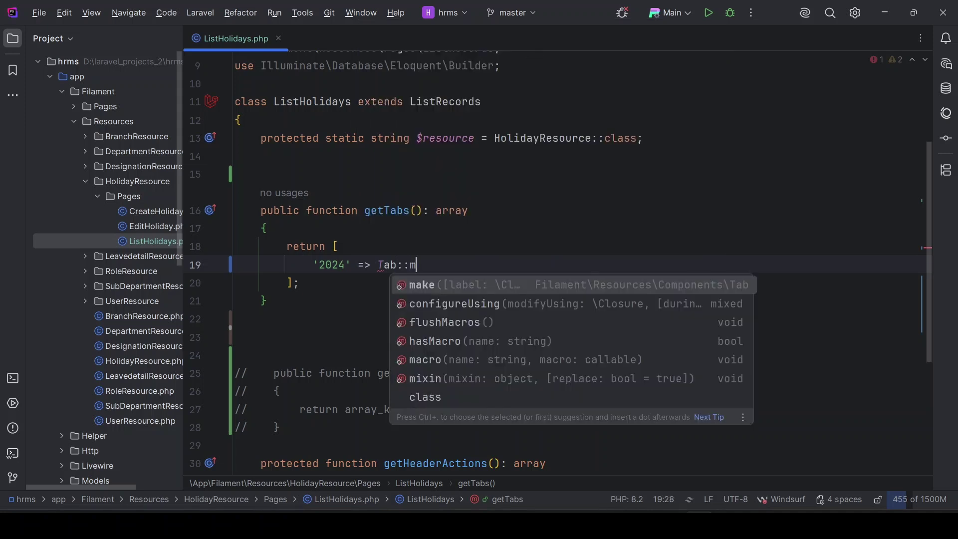
pyautogui.write('ak')
pyautogui.press('Return')
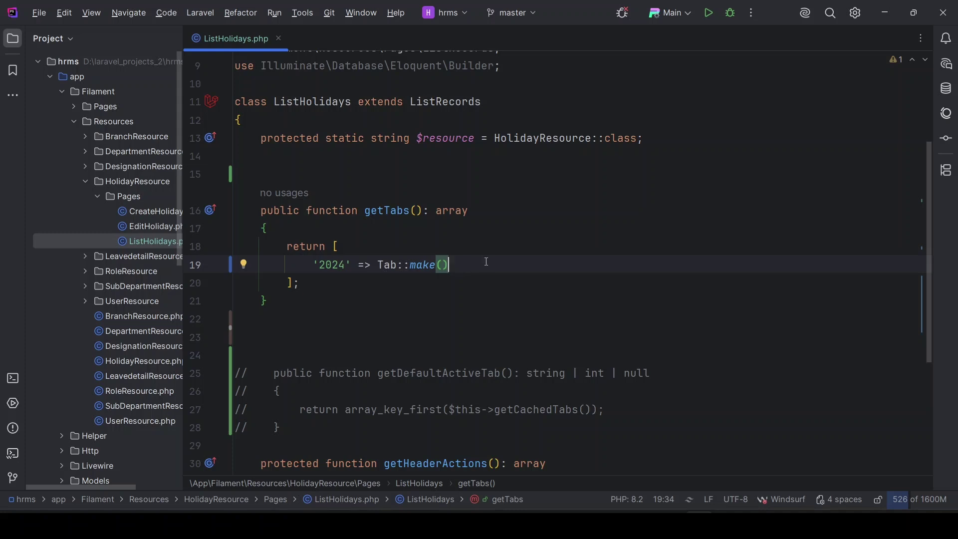
pyautogui.press('Return')
pyautogui.write('->')
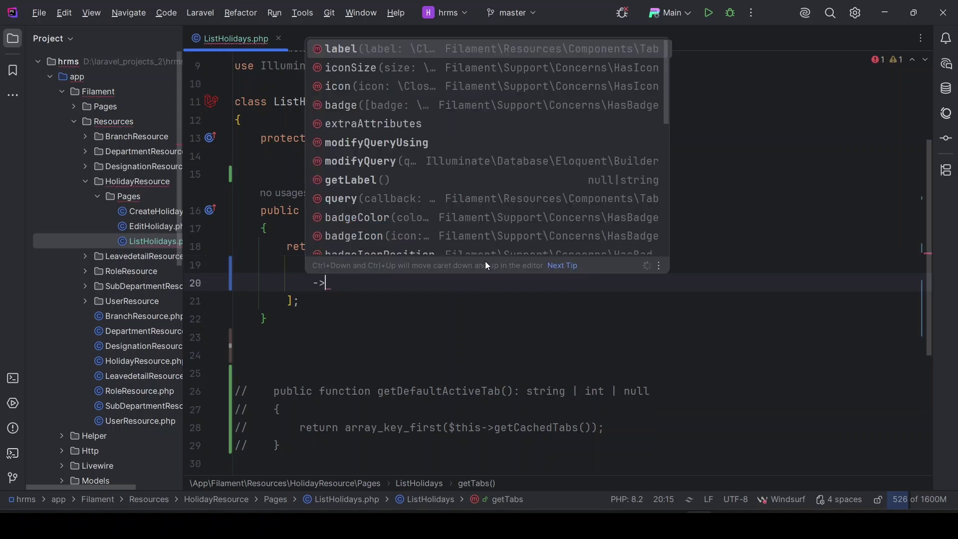
pyautogui.write('mod')
pyautogui.press('Return')
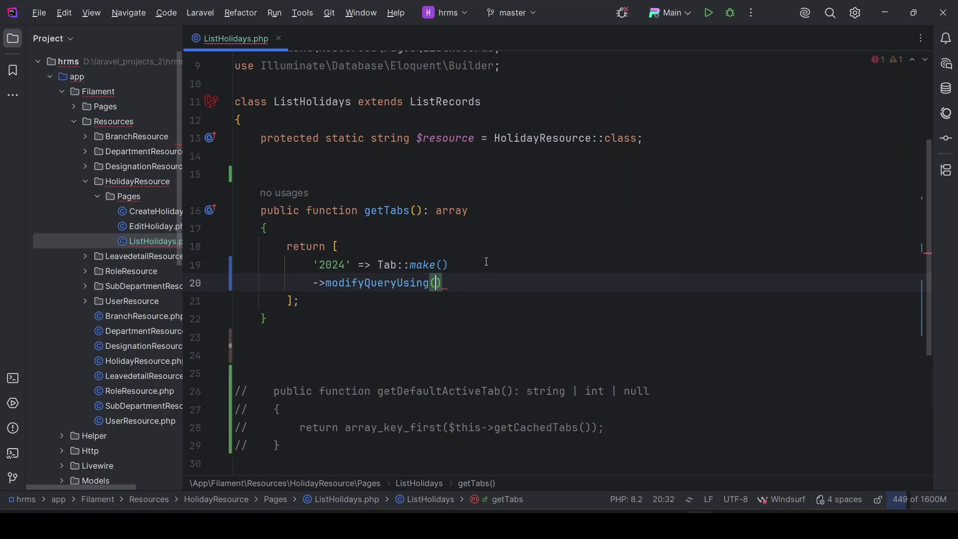
# - Indent the modifyQueryUsing line and open a closure for its callback
pyautogui.press('Home')
pyautogui.press('Tab')
pyautogui.press('Tab')
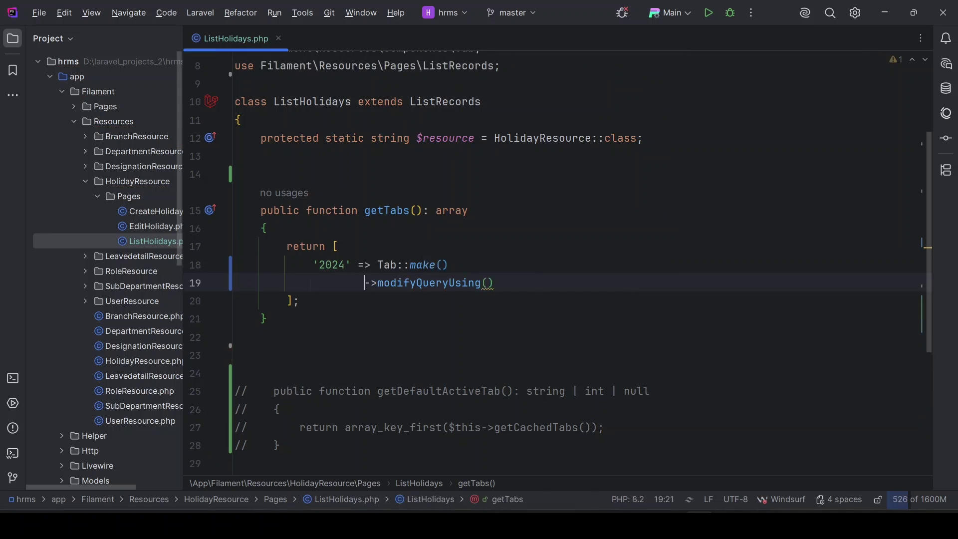
pyautogui.press('Tab')
pyautogui.press('End')
pyautogui.press('Left')
pyautogui.write('function')
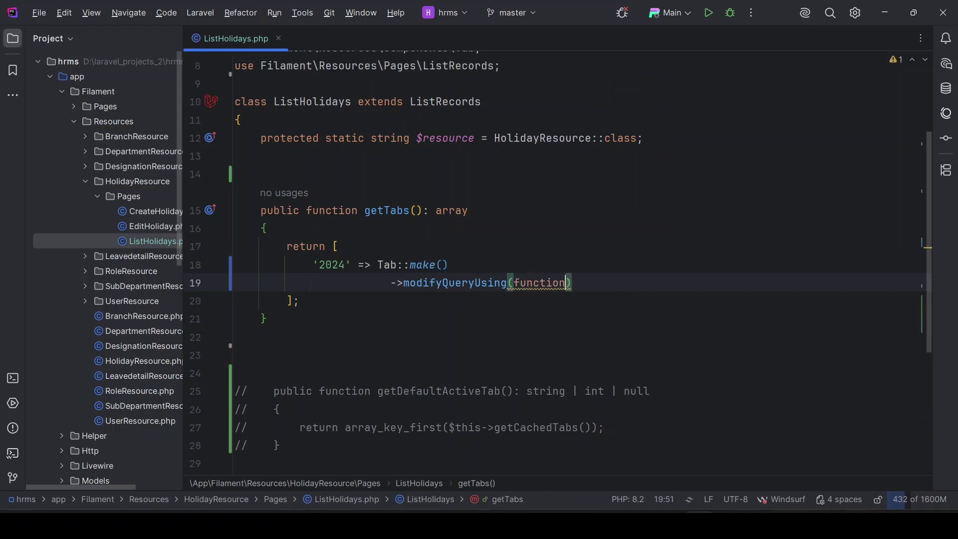
pyautogui.write('()')
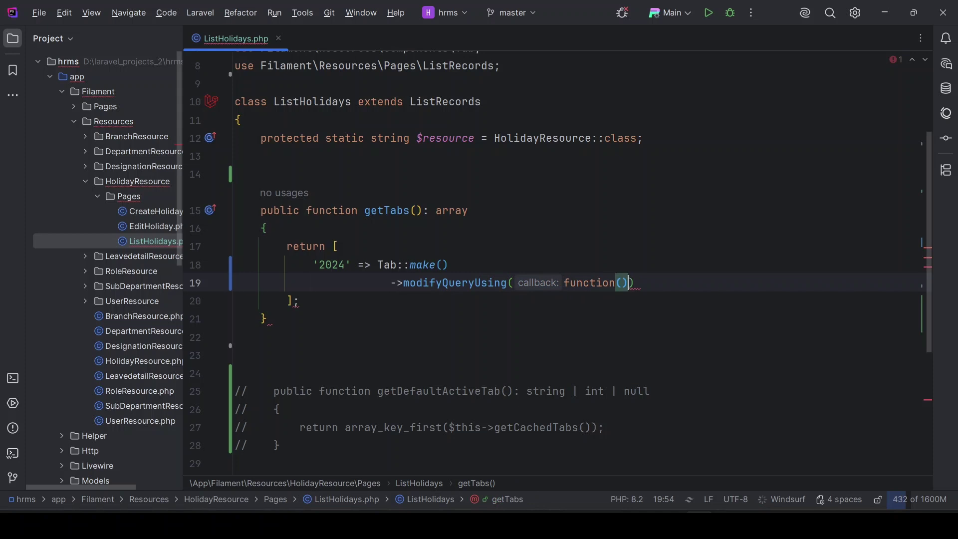
pyautogui.write('{')
pyautogui.press('Return')
# - Give the closure an imported Eloquent Builder $query returning whereYear('date', '2024')
pyautogui.click(621, 282)
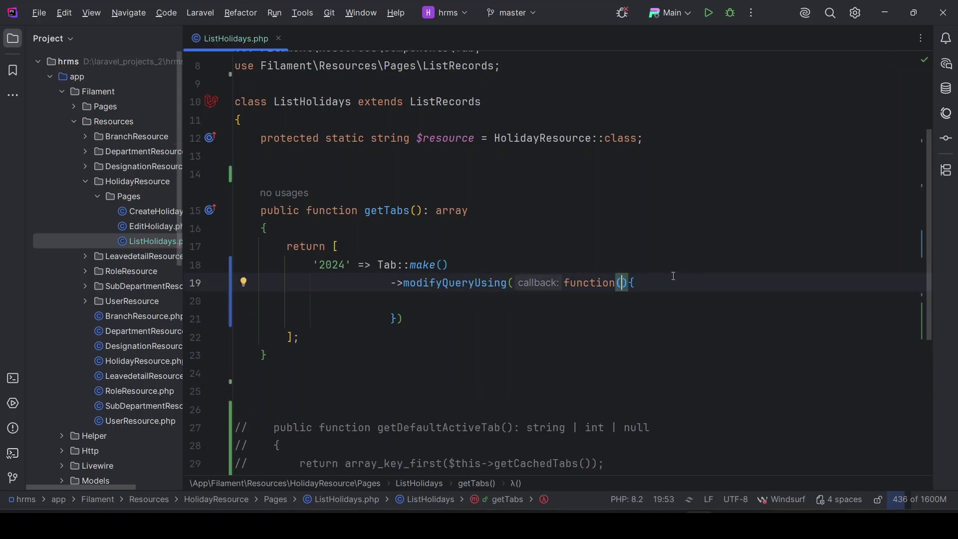
pyautogui.write('Builde')
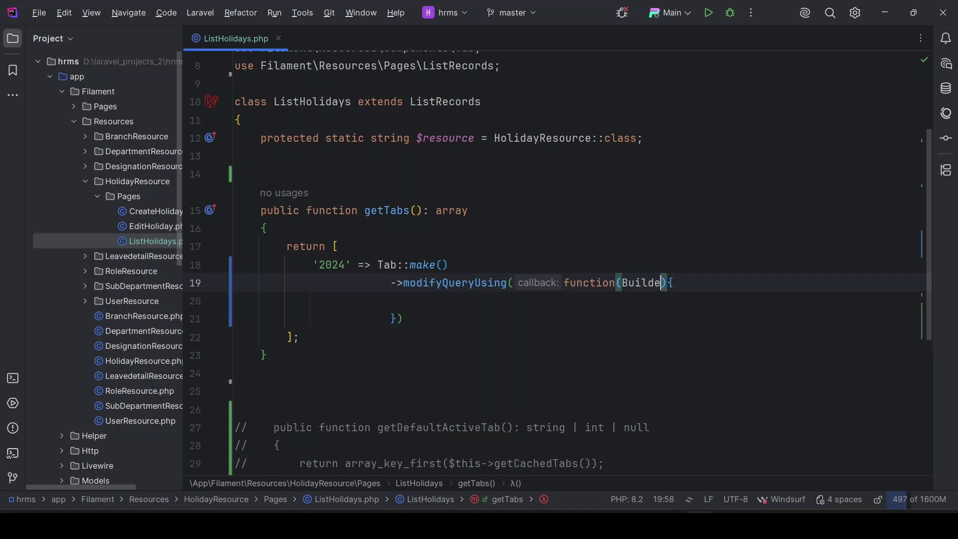
pyautogui.write('r')
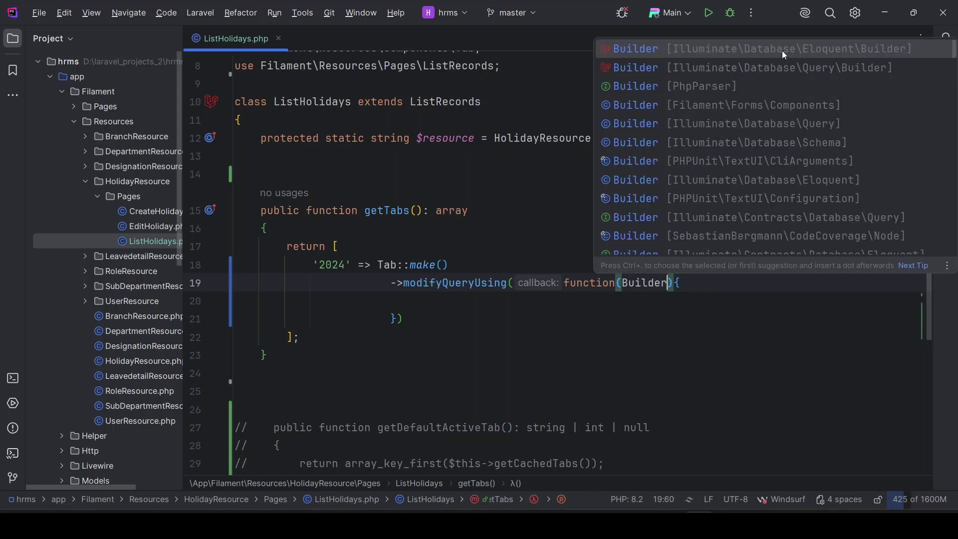
pyautogui.click(817, 53)
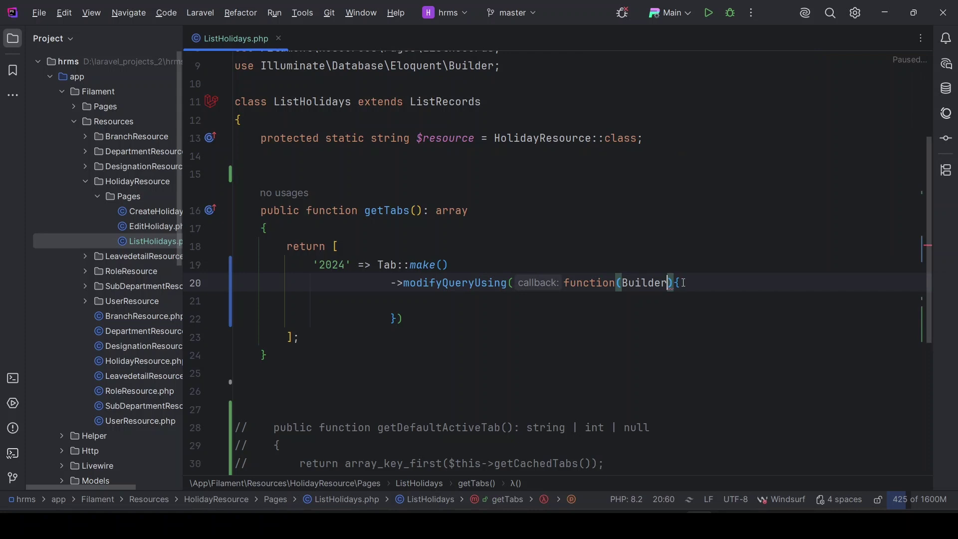
pyautogui.write('$query')
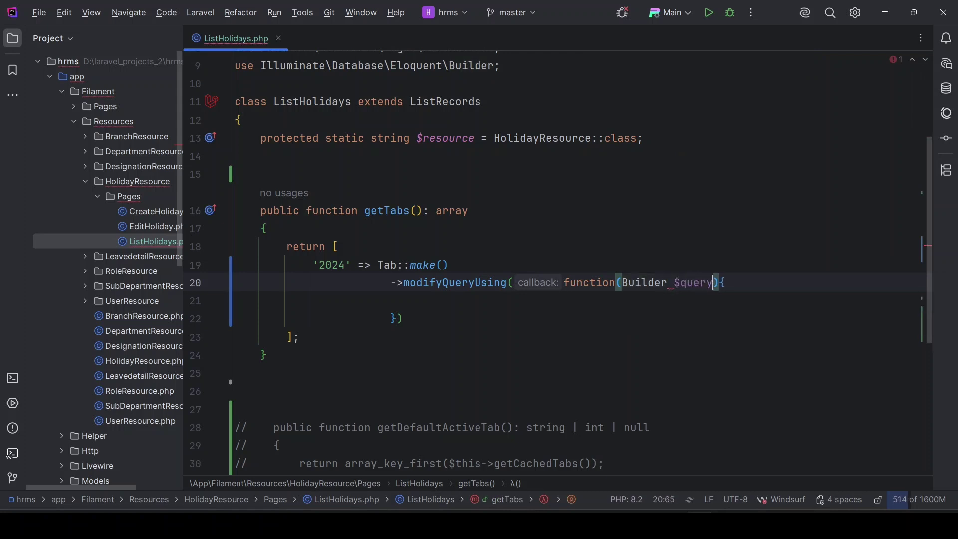
pyautogui.press('End')
pyautogui.press('Return')
pyautogui.write('return ')
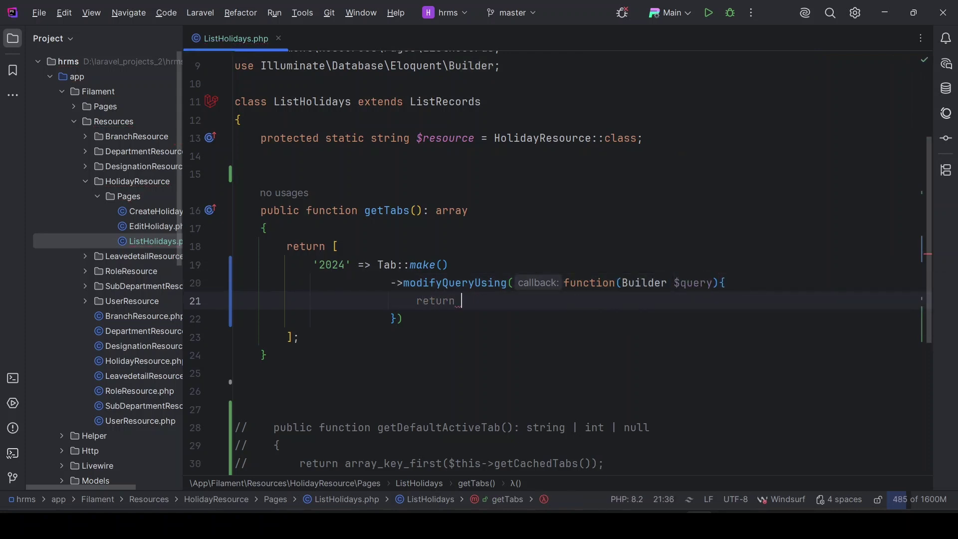
pyautogui.write('$qu')
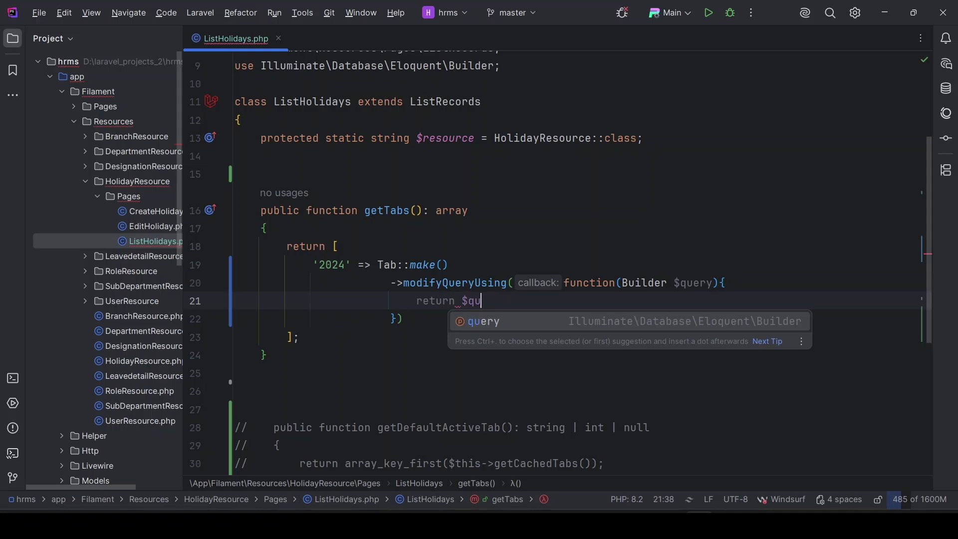
pyautogui.press('Return')
pyautogui.write('->')
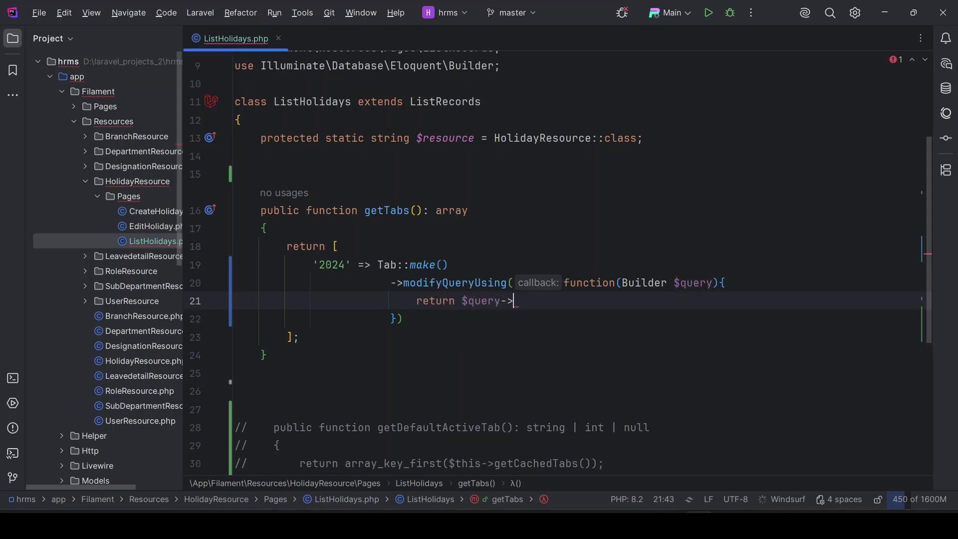
pyautogui.write('wh')
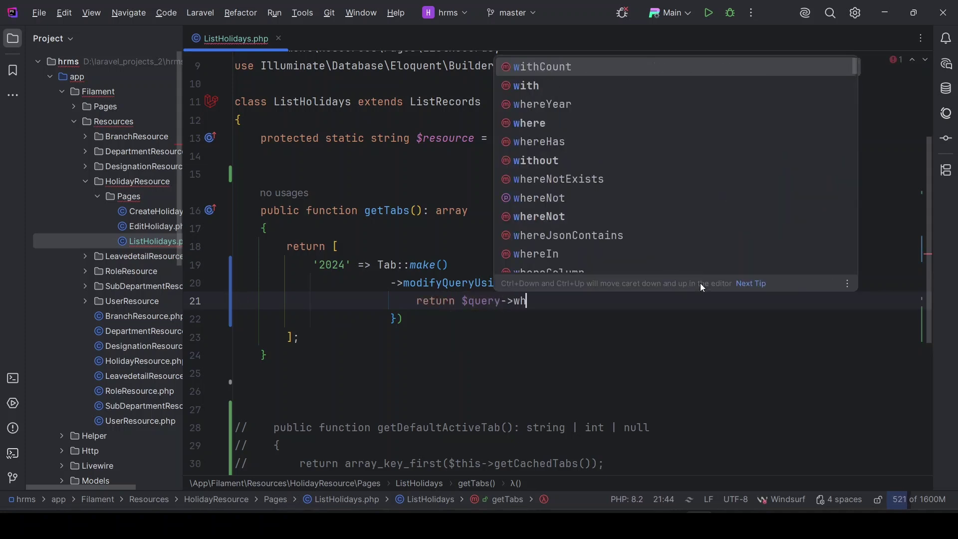
pyautogui.write('ereYear')
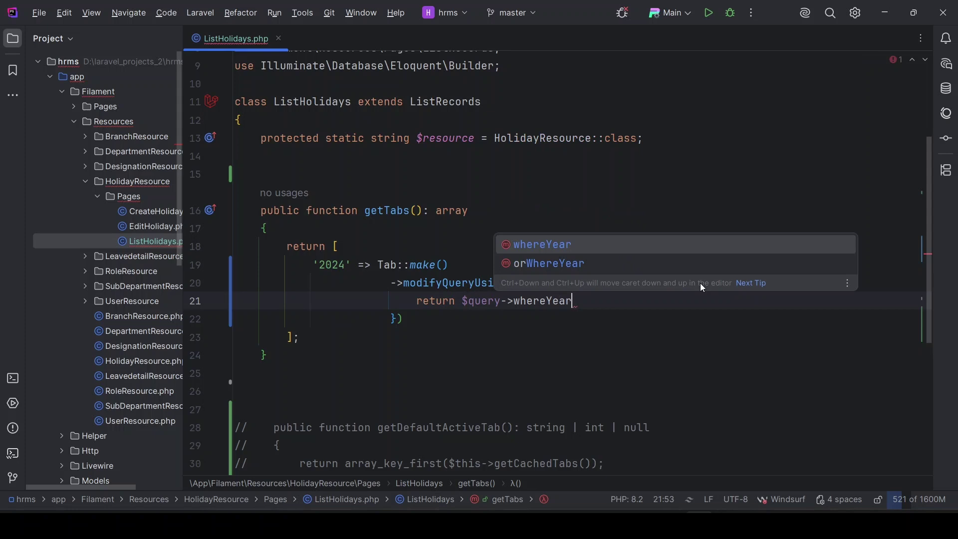
pyautogui.press('Escape')
pyautogui.write("('")
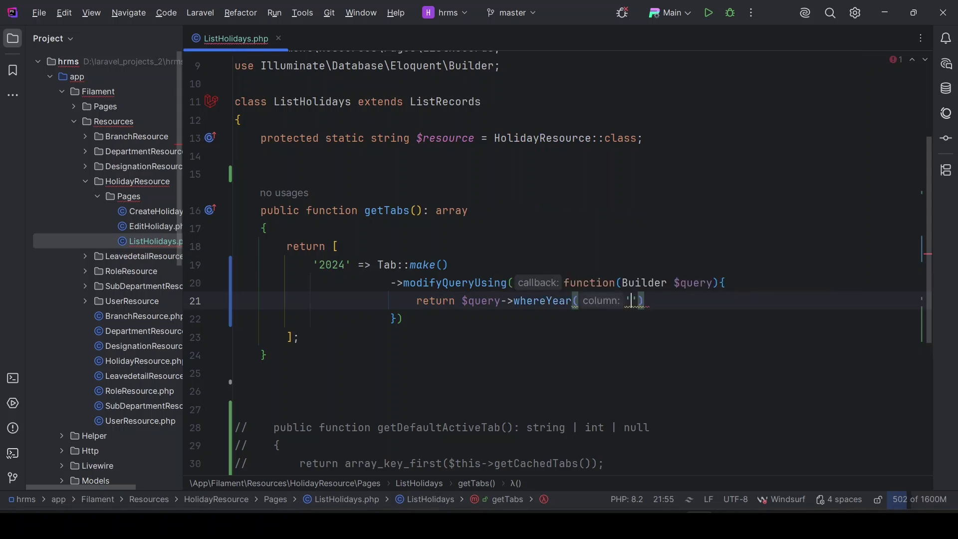
pyautogui.write('da')
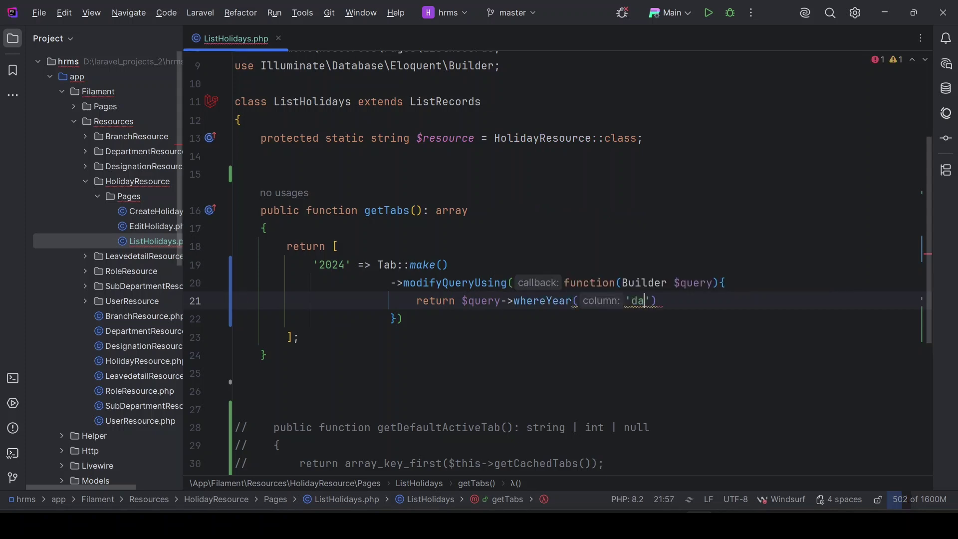
pyautogui.write("te', '")
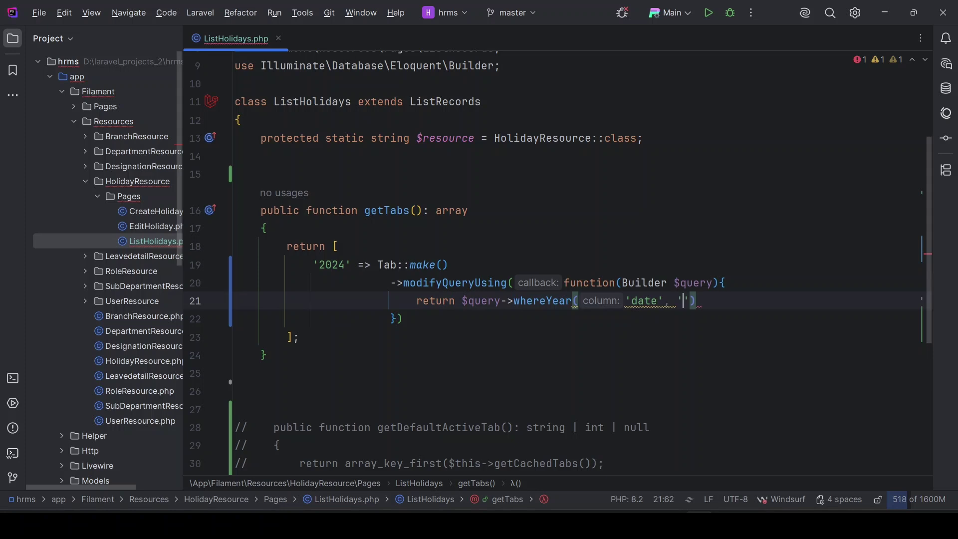
pyautogui.write('2024')
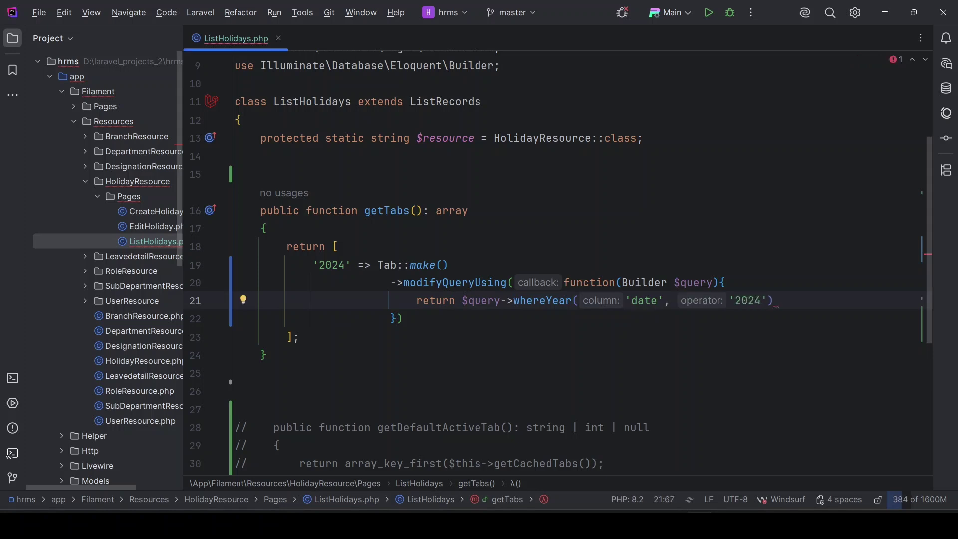
pyautogui.write(';')
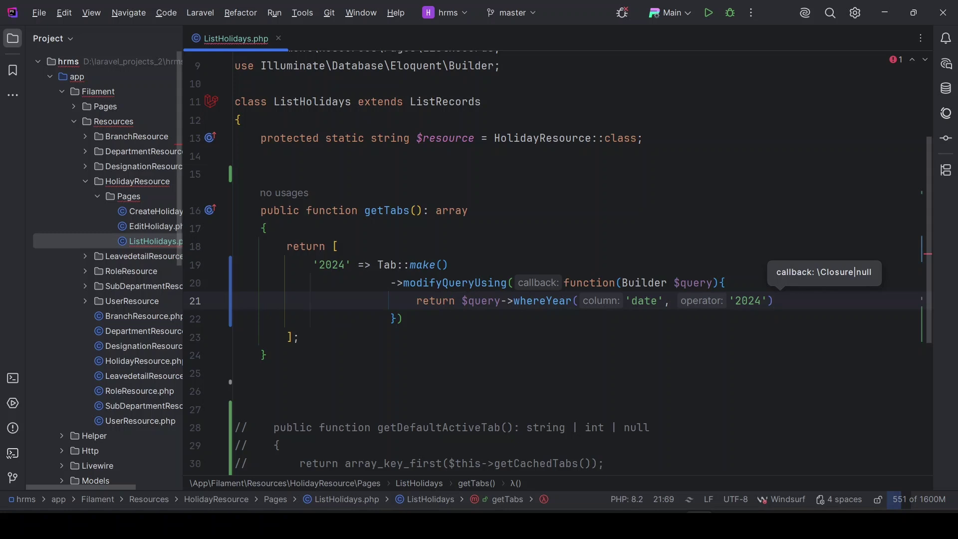
pyautogui.click(725, 322)
pyautogui.write(',')
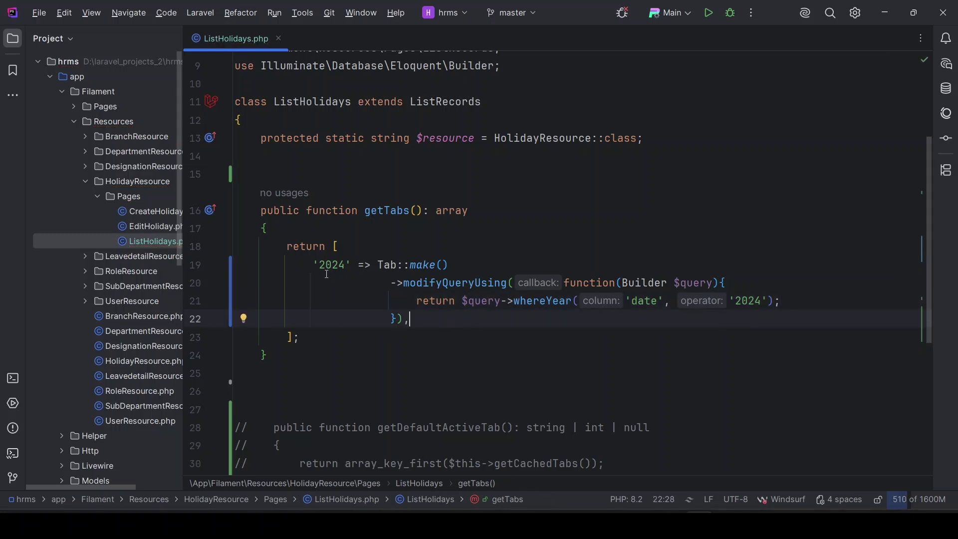
# - Duplicate the '2024' tab block below itself
pyautogui.moveTo(428, 318); pyautogui.dragTo(306, 264)
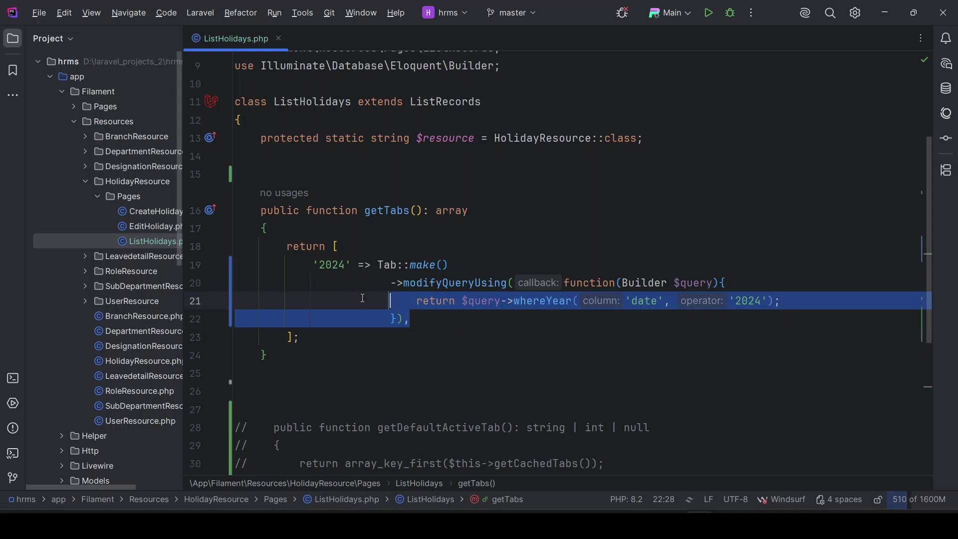
pyautogui.hotkey('ctrl', 'c')
pyautogui.click(425, 319)
pyautogui.press('Return')
pyautogui.hotkey('ctrl', 'v')
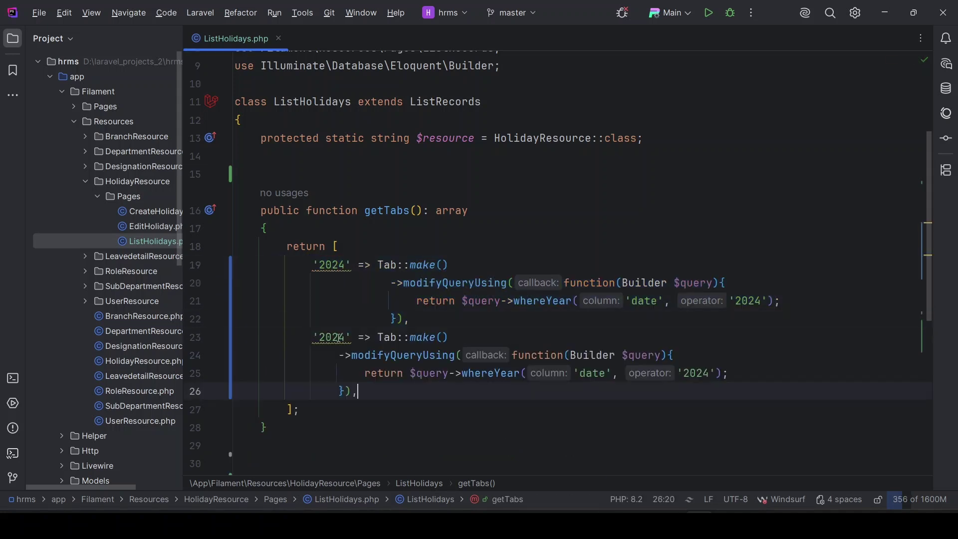
# - Change the copy's tab key and whereYear value from 2024 to 2025
pyautogui.doubleClick(332, 337)
pyautogui.press('BackSpace')
pyautogui.write('2025')
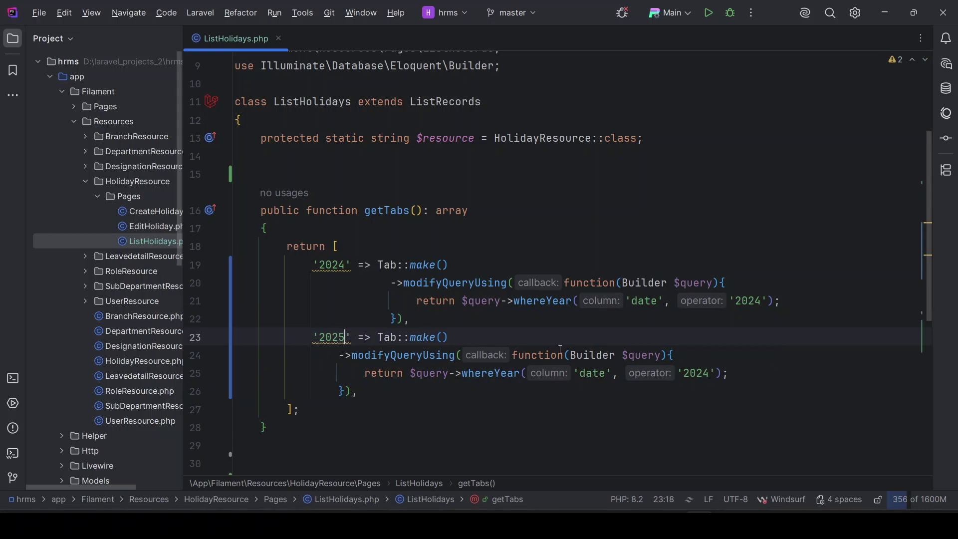
pyautogui.doubleClick(695, 373)
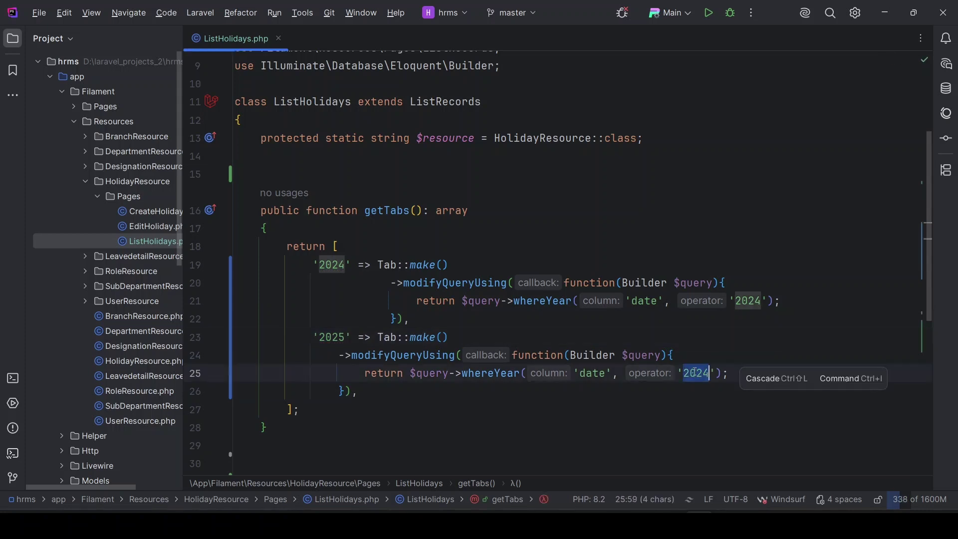
pyautogui.write('2025')
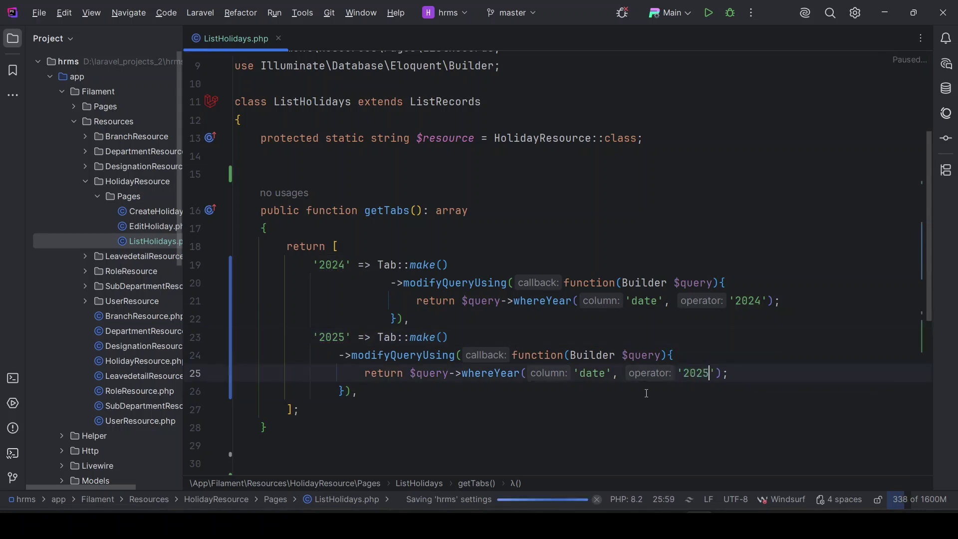
pyautogui.moveTo(672, 506)
pyautogui.click(674, 457)
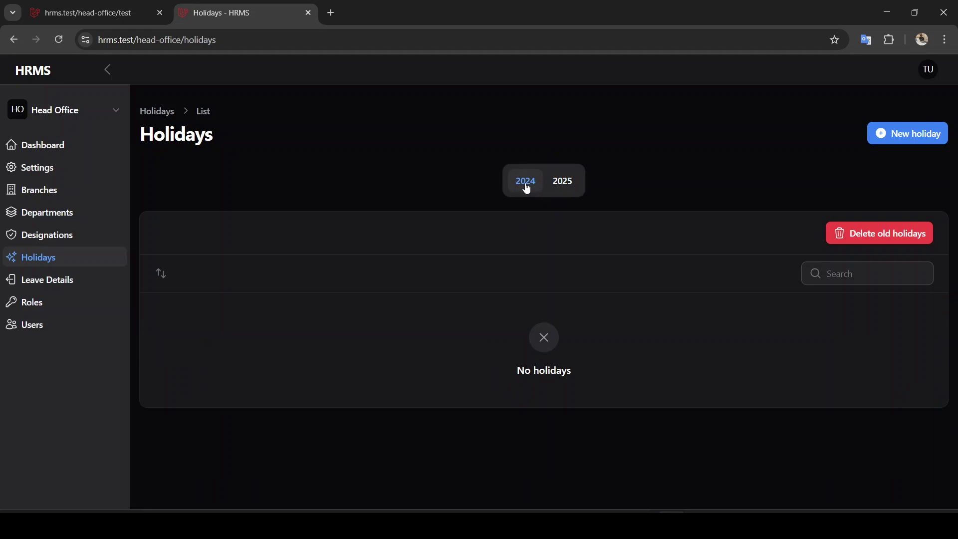
# - View the 2025 tab on the Holidays page, listing six 2025 holidays
pyautogui.click(567, 182)
pyautogui.scroll(-1, 636, 180)
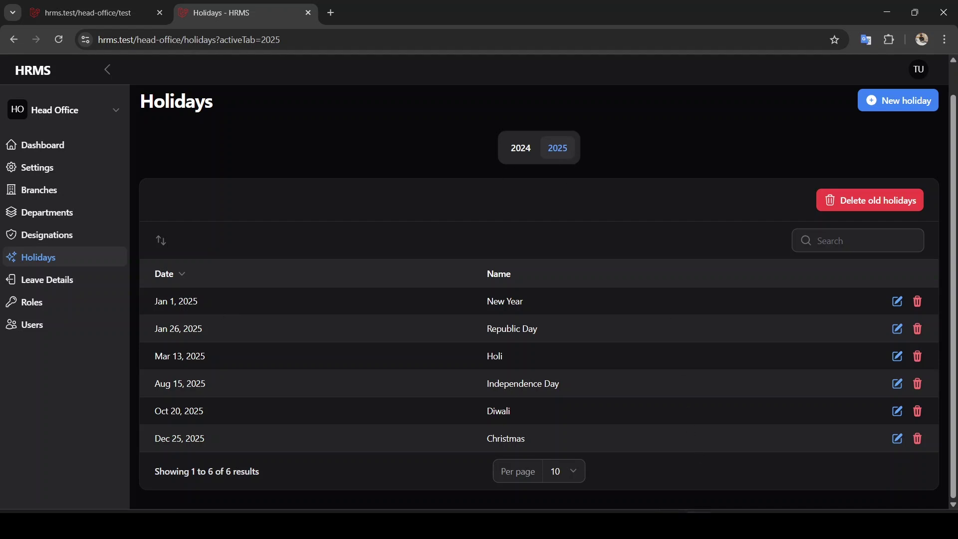
# - Back in ListHolidays, undo the '2025' tab block and reformat the file
pyautogui.hotkey('alt', 'Tab')
pyautogui.hotkey('ctrl', 'z')
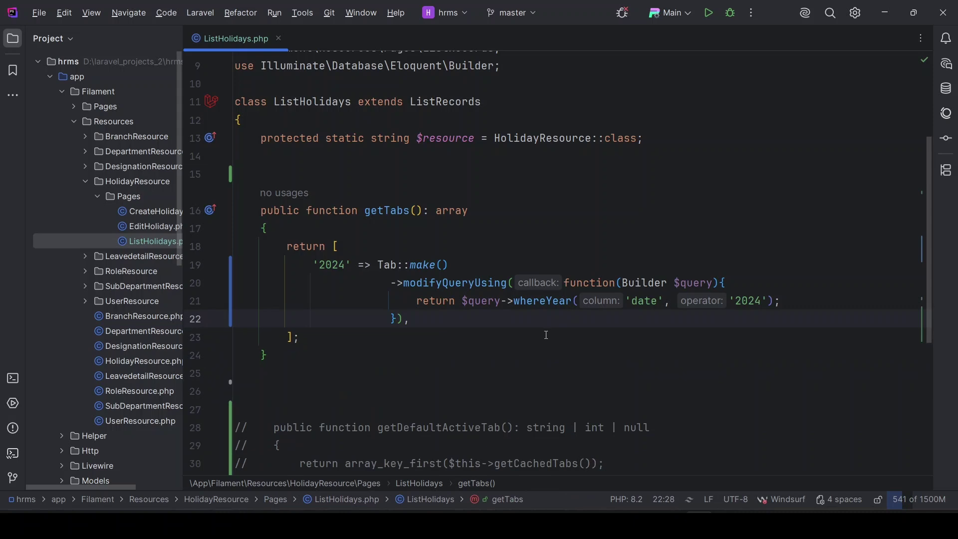
pyautogui.hotkey('ctrl', 'alt', 'shift', 'l')
pyautogui.press('Return')
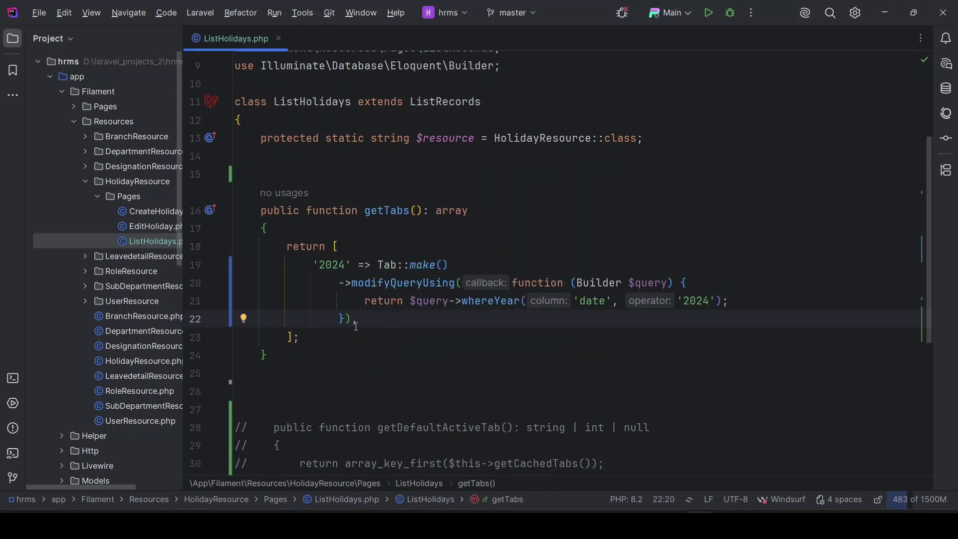
pyautogui.scroll(-2, 176, 316)
pyautogui.scroll(-5, 113, 316)
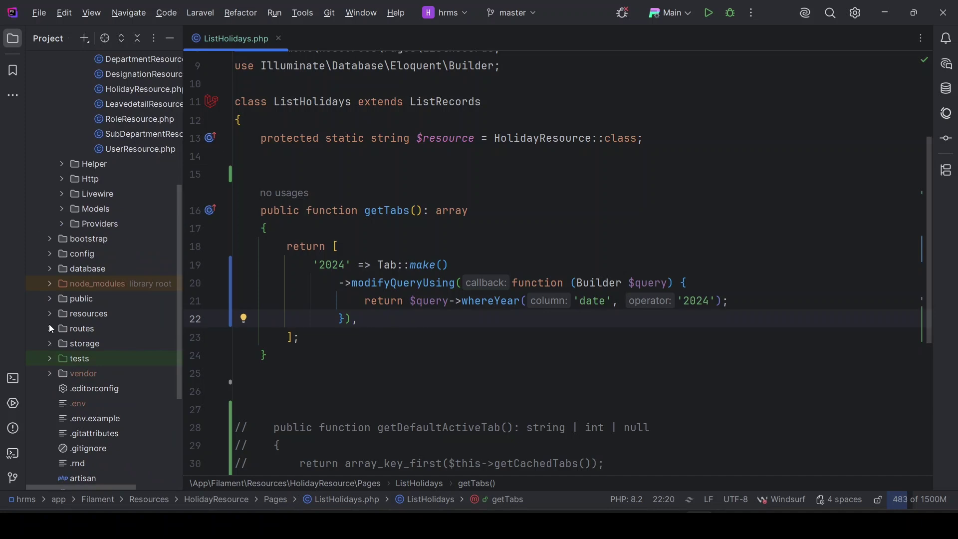
# - Open routes/web.php and make the head-office/test route return now()
pyautogui.click(50, 327)
pyautogui.doubleClick(97, 358)
pyautogui.scroll(6, 117, 323)
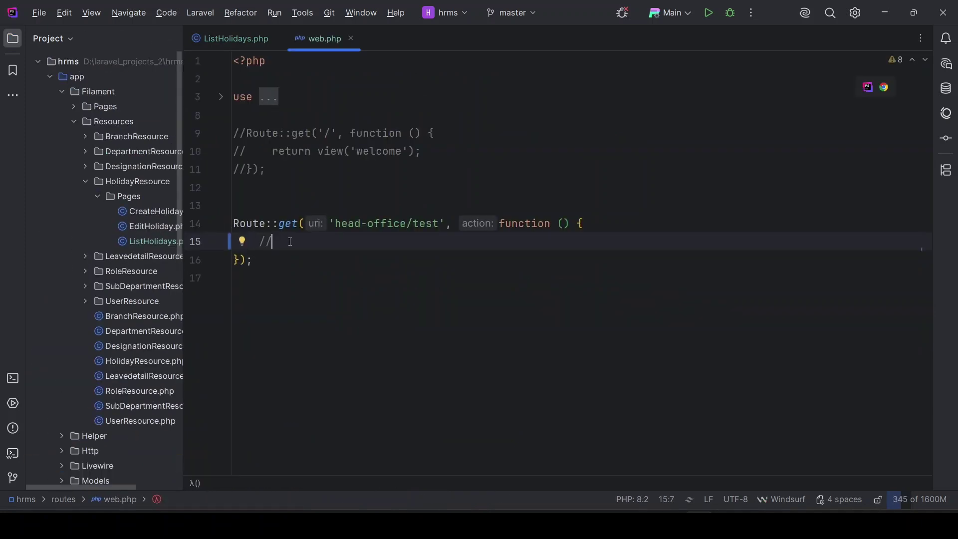
pyautogui.press('BackSpace')
pyautogui.press('BackSpace')
pyautogui.write('return')
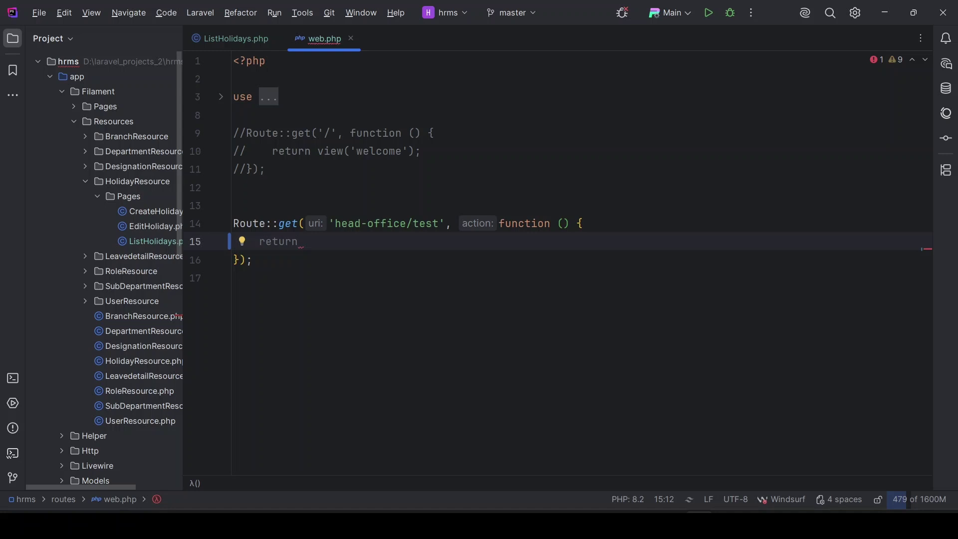
pyautogui.write('now')
pyautogui.press('Return')
pyautogui.write(';')
pyautogui.press('Down')
pyautogui.press('Up')
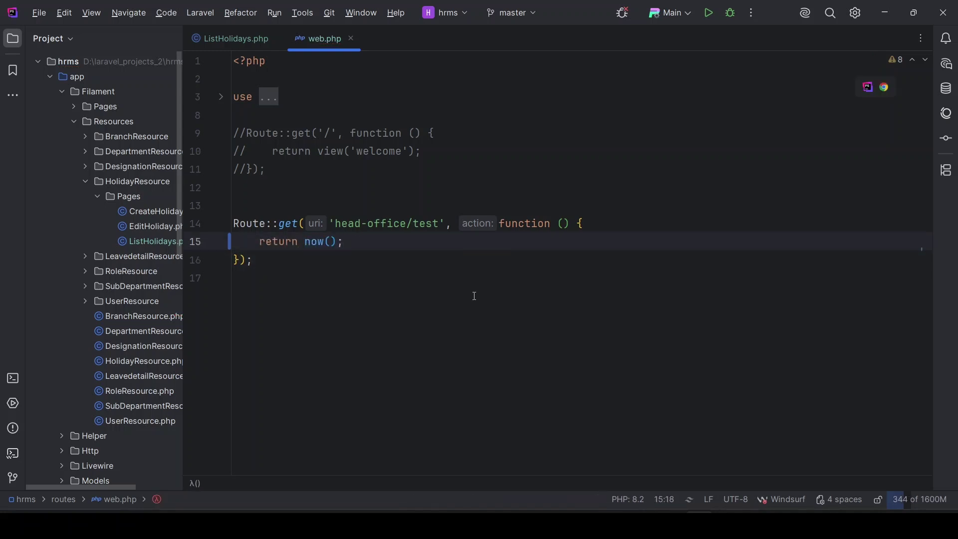
pyautogui.hotkey('alt', 'Tab')
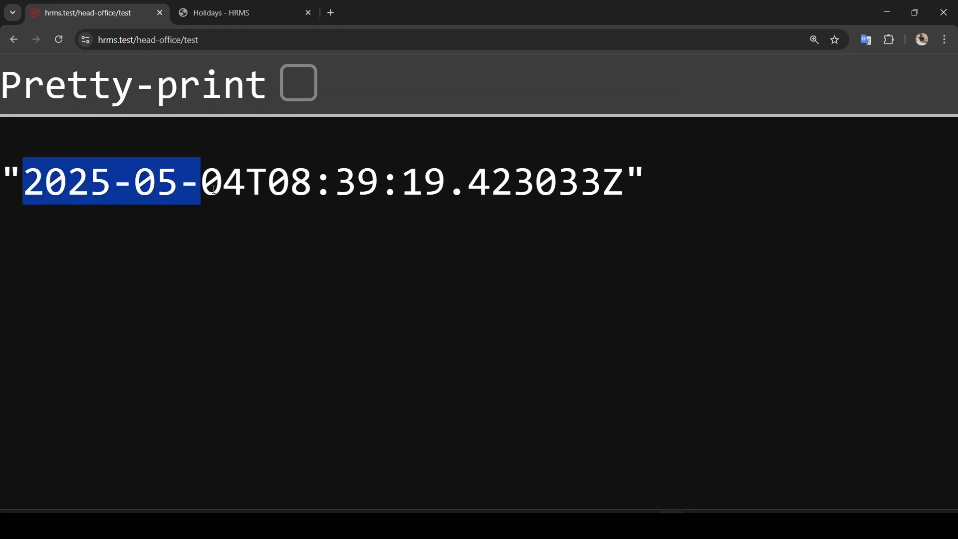
# - Highlight the date, time and year in the 2025-05-04T08:39:19 timestamp, then return to PhpStorm
pyautogui.moveTo(33, 184); pyautogui.dragTo(300, 184)
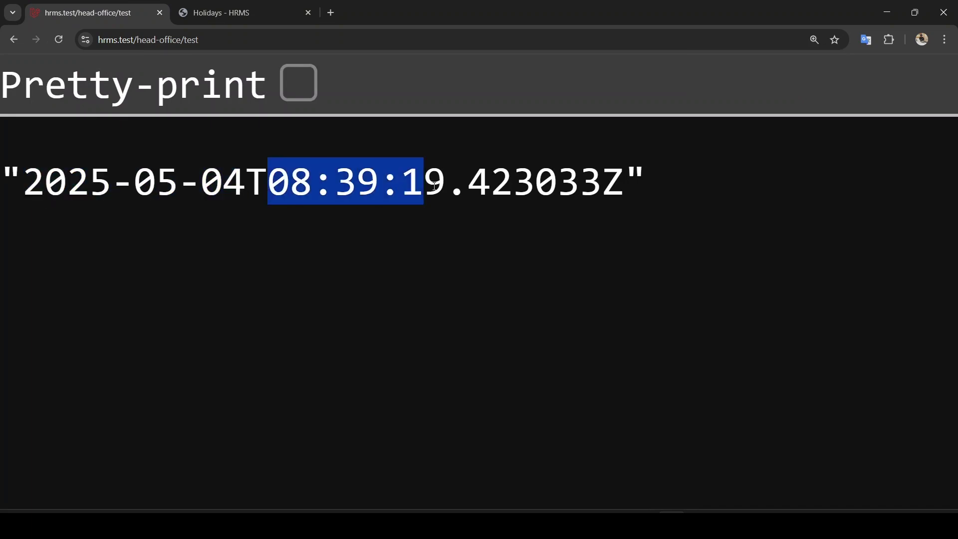
pyautogui.moveTo(434, 186); pyautogui.dragTo(443, 185)
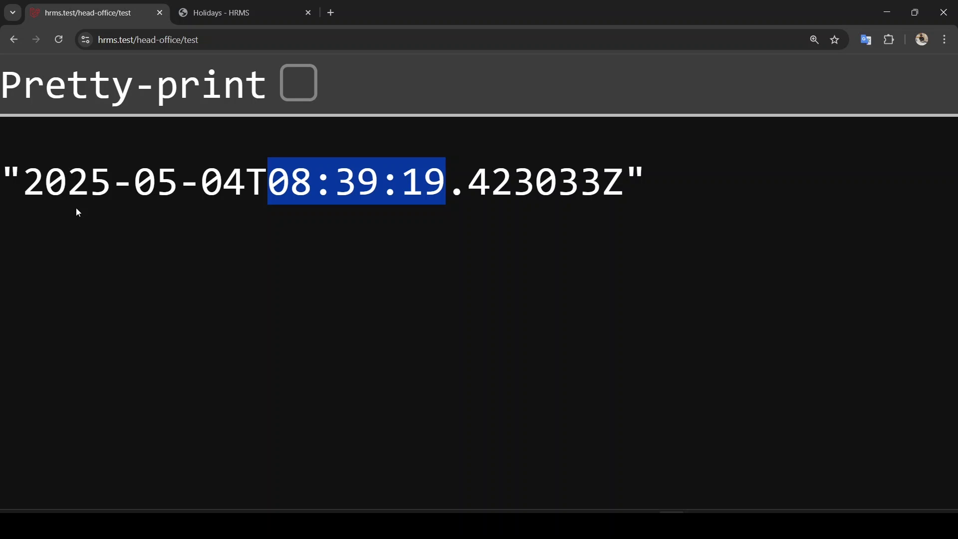
pyautogui.moveTo(28, 181); pyautogui.dragTo(169, 184)
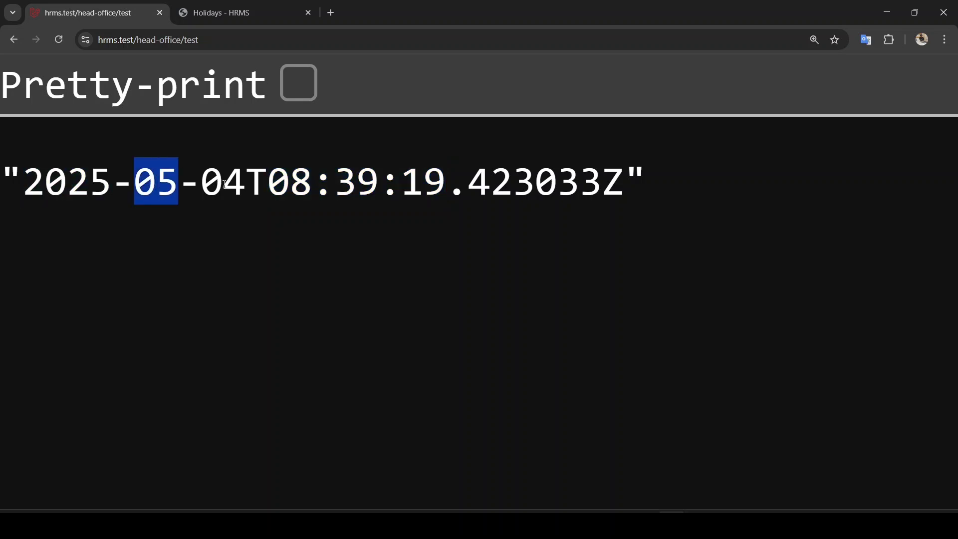
pyautogui.click(167, 182)
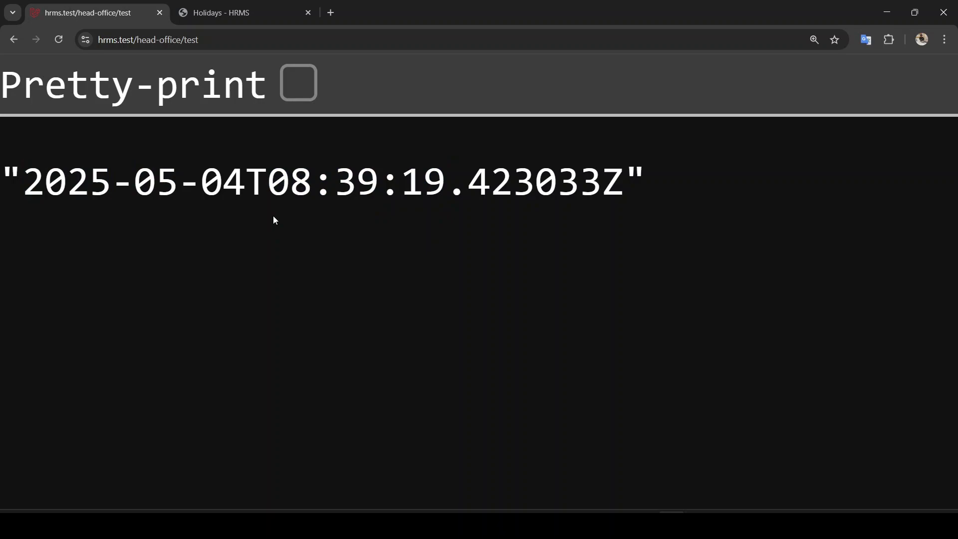
pyautogui.hotkey('alt', 'Tab')
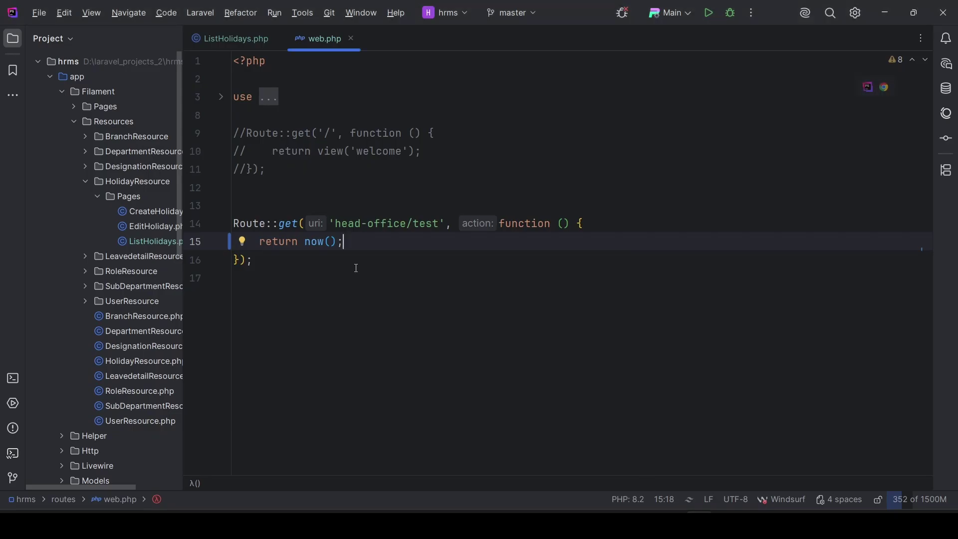
# - Make the test route return now()->year and confirm the browser shows 2025
pyautogui.click(335, 242)
pyautogui.write('->')
pyautogui.write('year')
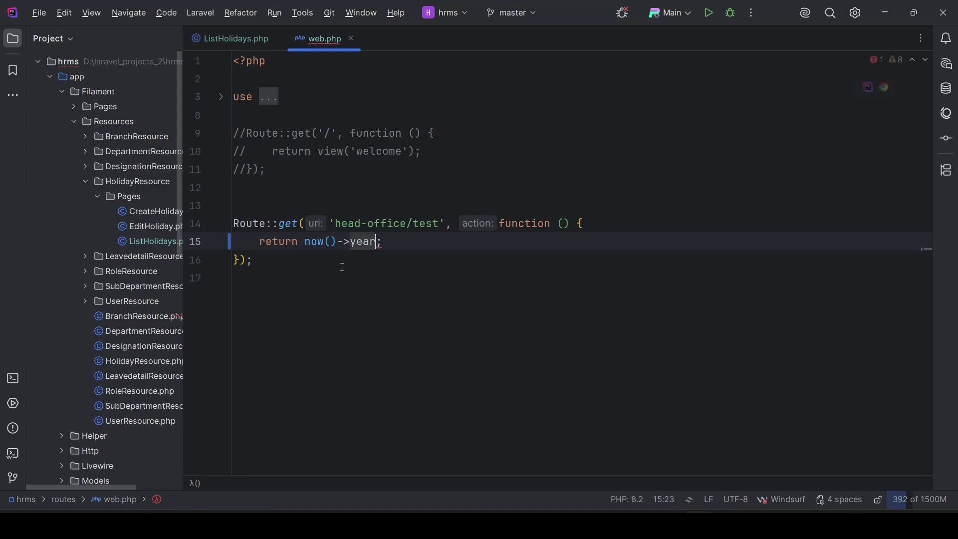
pyautogui.click(398, 265)
pyautogui.hotkey('alt', 'Tab')
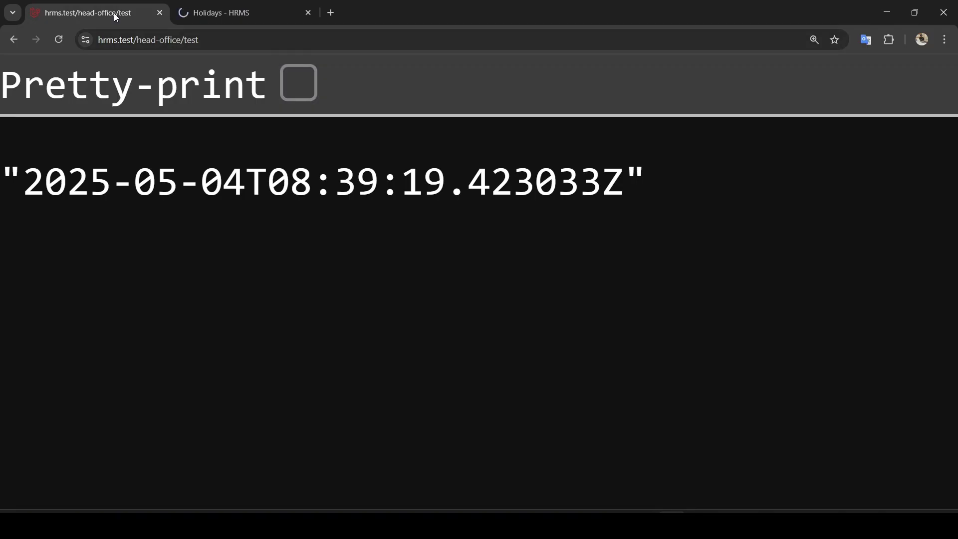
pyautogui.click(63, 40)
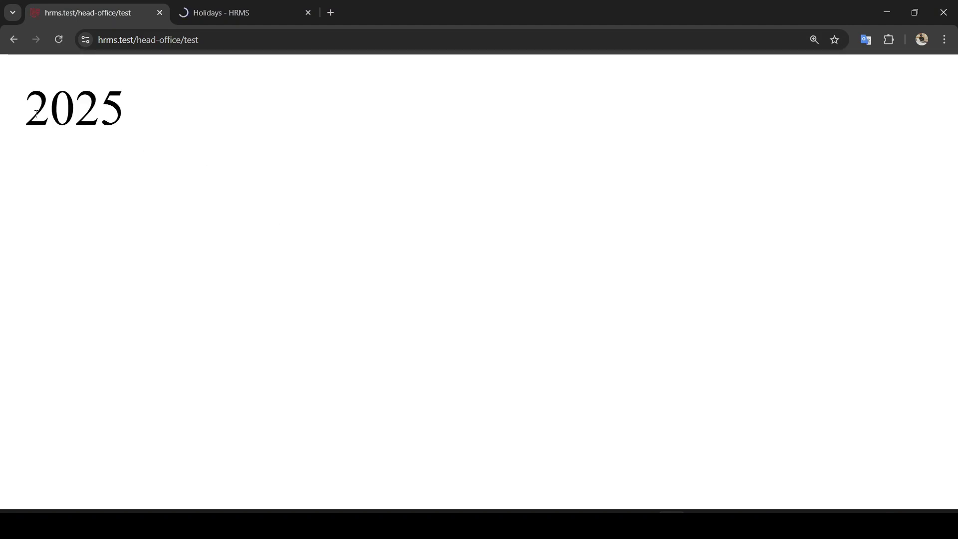
pyautogui.moveTo(27, 112); pyautogui.dragTo(124, 113)
pyautogui.click(167, 124)
pyautogui.hotkey('alt', 'Tab')
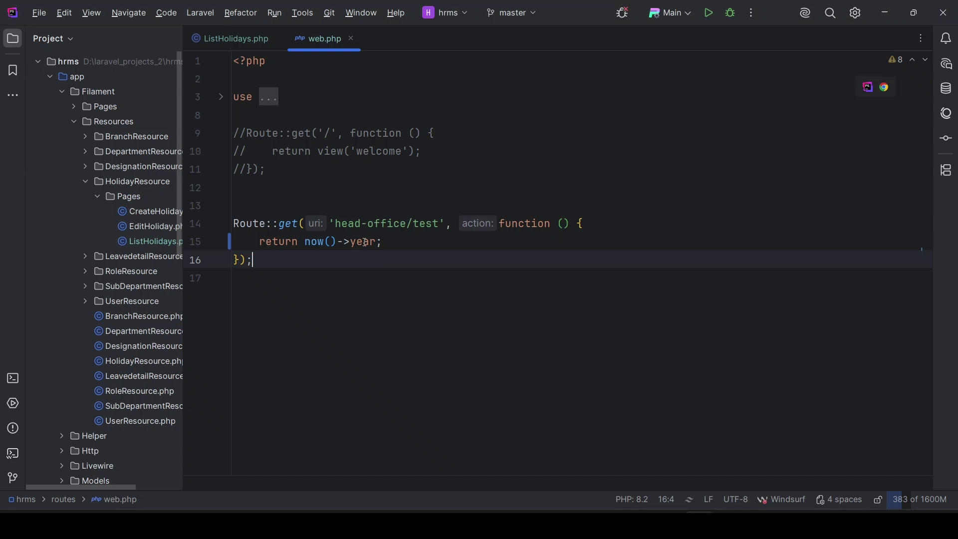
# - Replace the year property with now()->addYear() using autocomplete
pyautogui.doubleClick(364, 241)
pyautogui.write('mo')
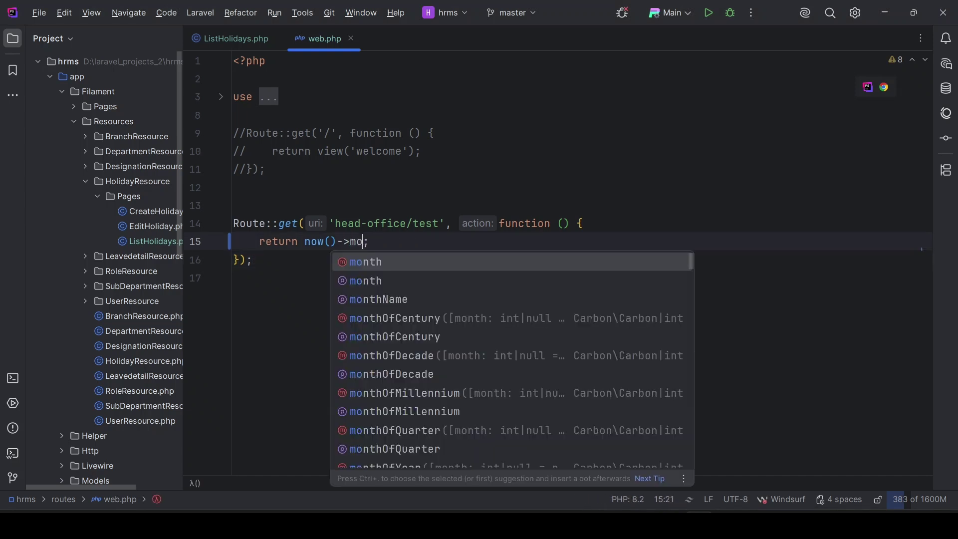
pyautogui.write('nth')
pyautogui.press('End')
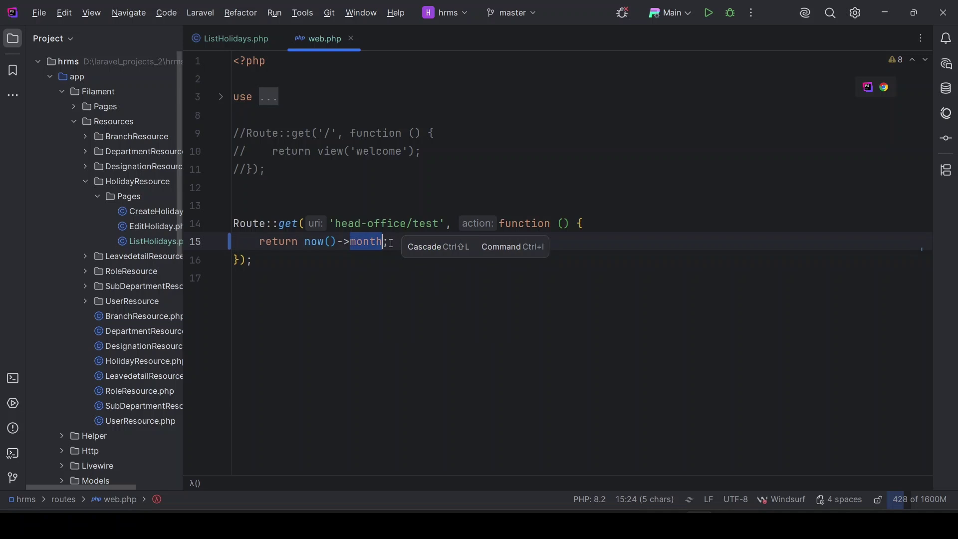
pyautogui.press('BackSpace')
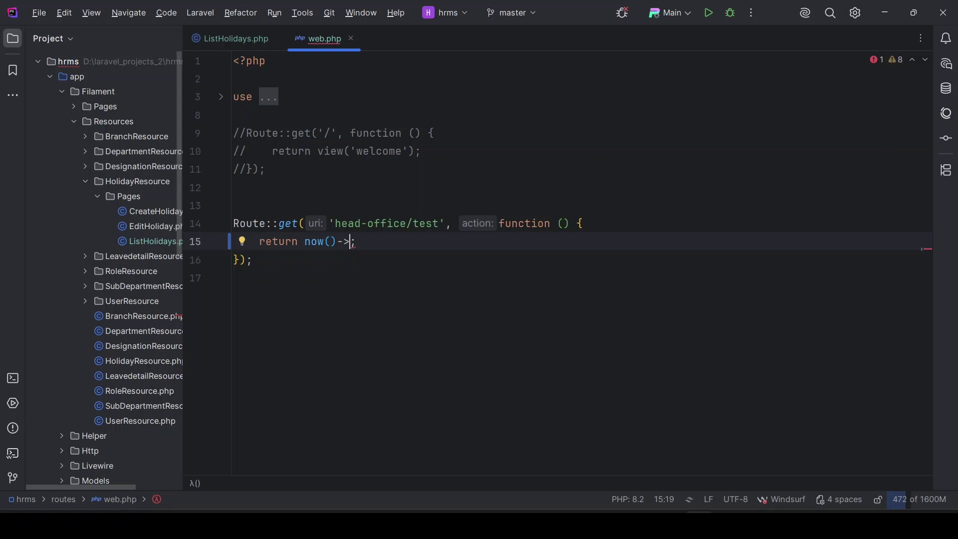
pyautogui.write('a')
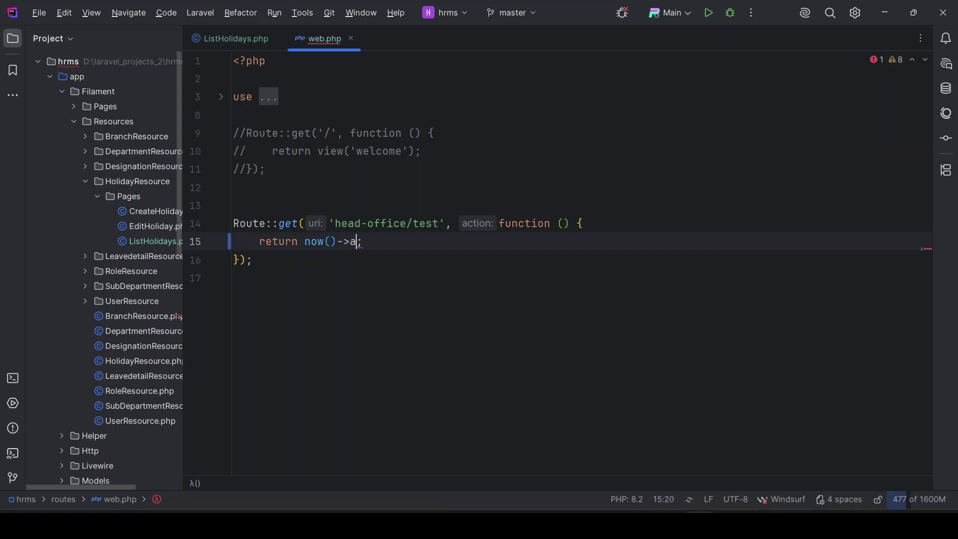
pyautogui.write('ddYe')
pyautogui.press('Return')
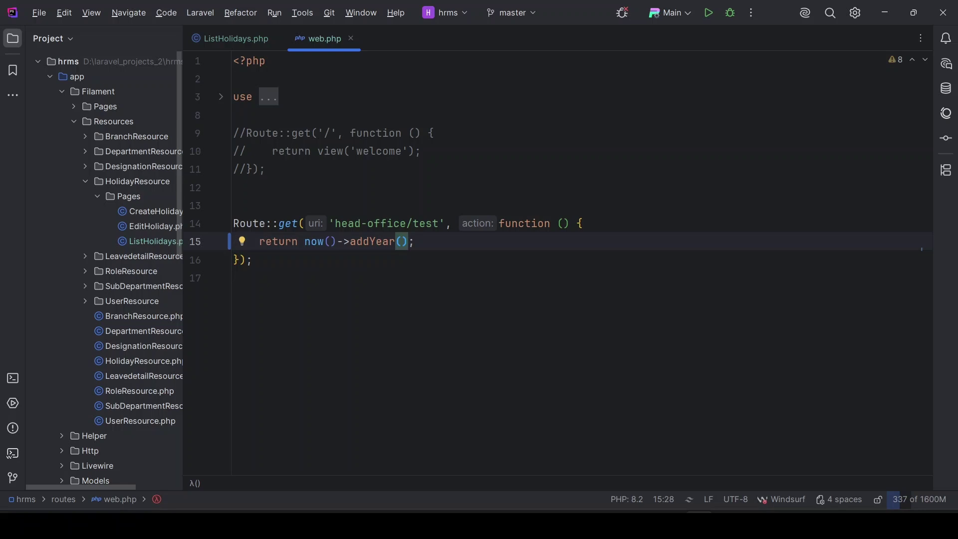
pyautogui.click(383, 240)
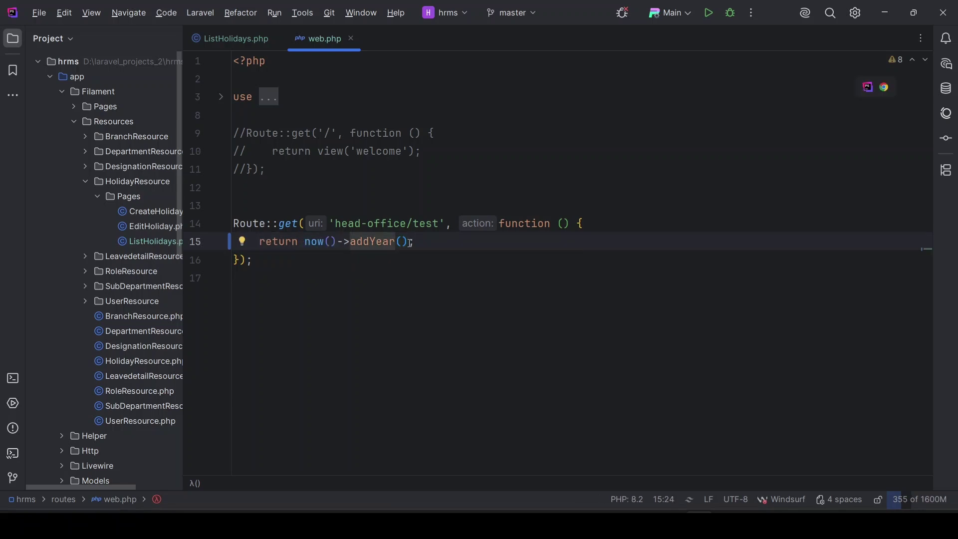
# - Reload the test page and inspect the returned 2026 timestamp
pyautogui.hotkey('alt', 'Tab')
pyautogui.hotkey('ctrl', 'r')
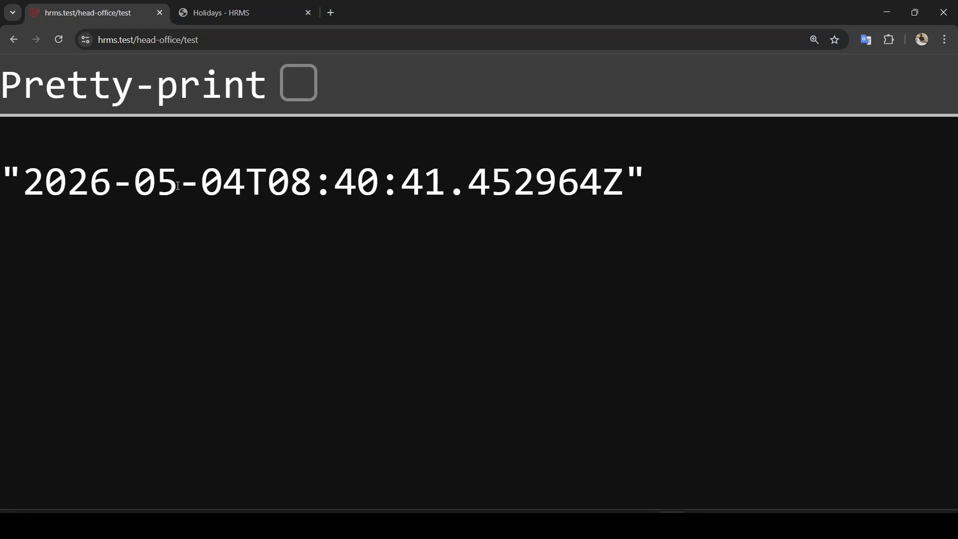
pyautogui.moveTo(245, 183); pyautogui.dragTo(26, 185)
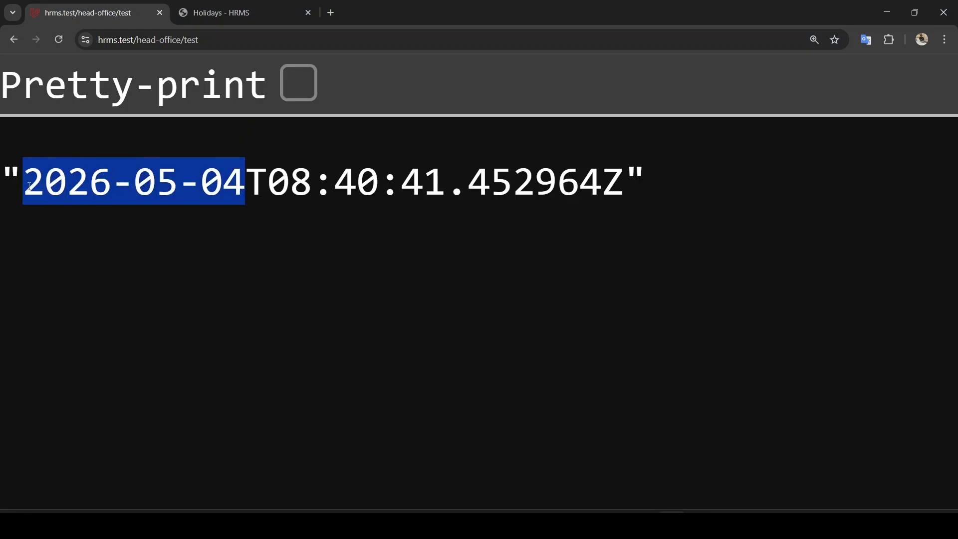
pyautogui.click(97, 187)
pyautogui.moveTo(111, 184); pyautogui.dragTo(24, 186)
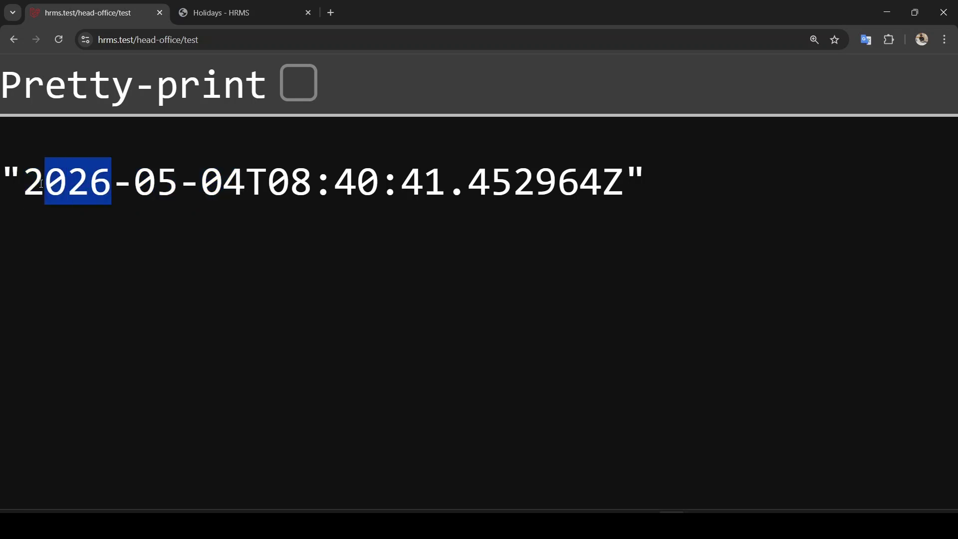
pyautogui.click(100, 188)
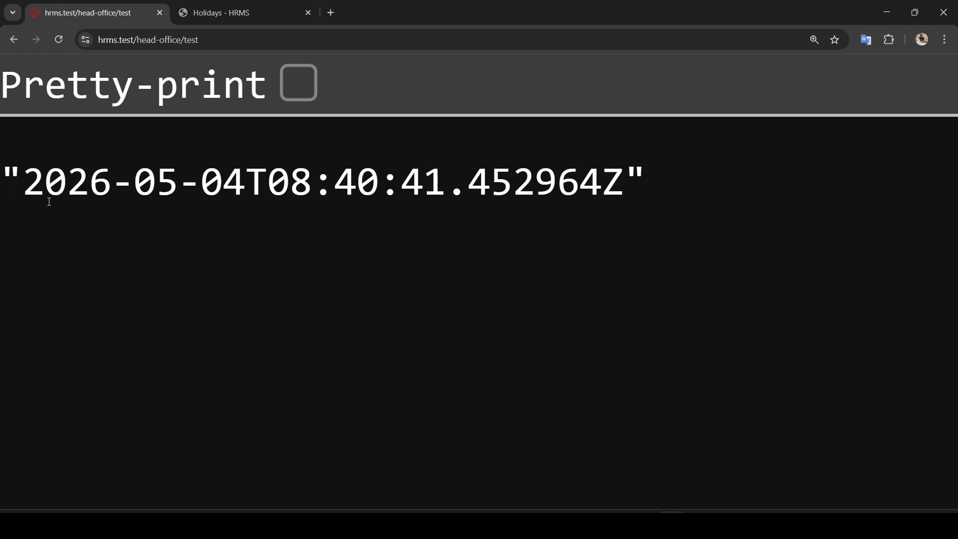
pyautogui.moveTo(38, 190); pyautogui.dragTo(111, 187)
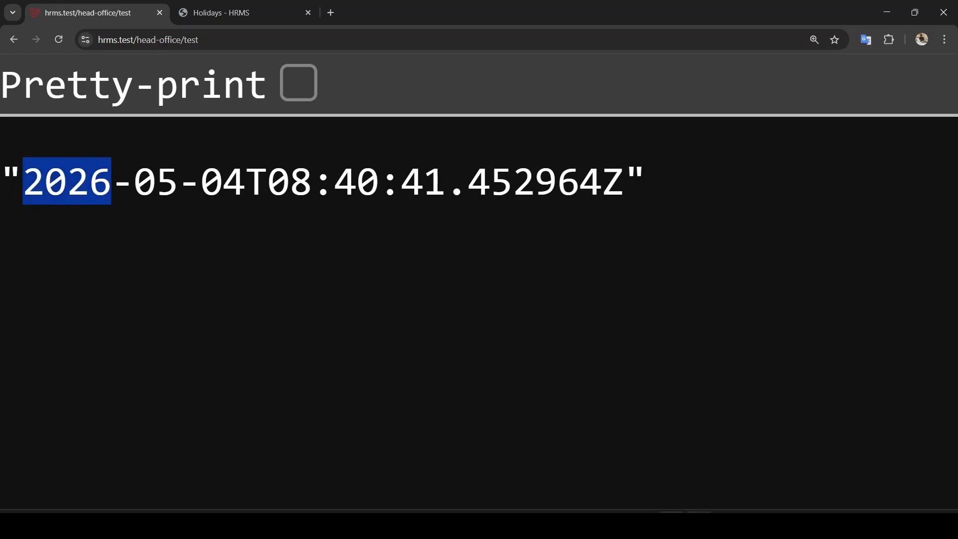
# - Append ->year and change addYear to subYear, giving now()->subYear()->year
pyautogui.hotkey('alt', 'Tab')
pyautogui.click(403, 242)
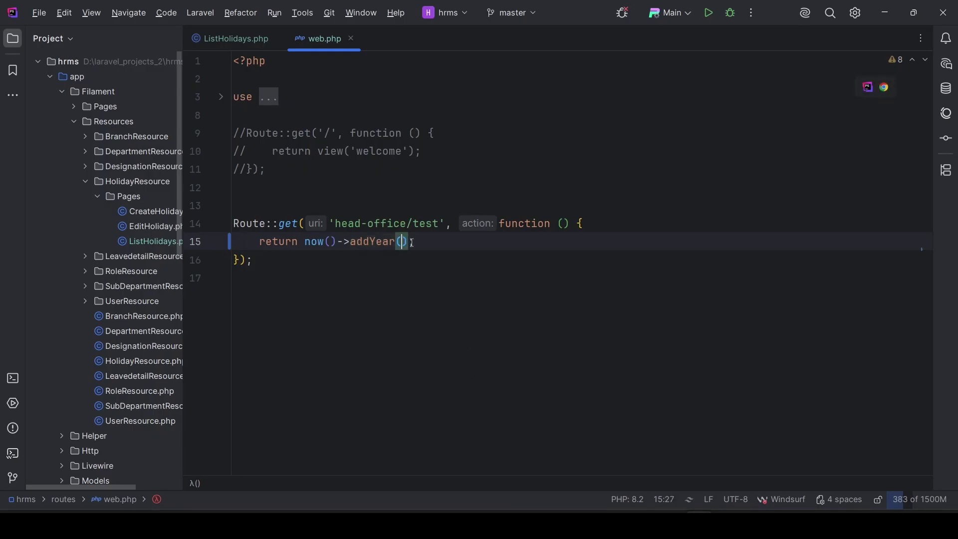
pyautogui.click(409, 242)
pyautogui.write('->yea')
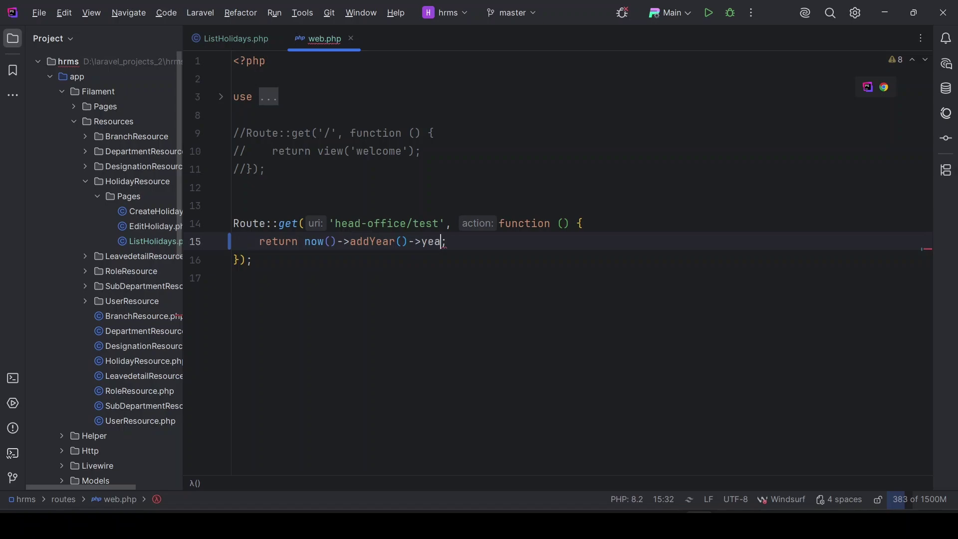
pyautogui.write('r')
pyautogui.hotkey('alt', 'Tab')
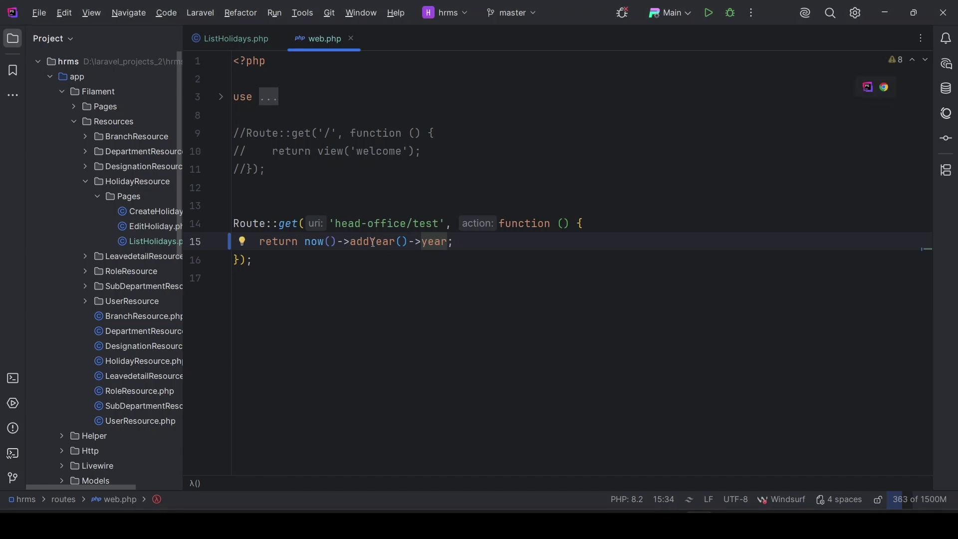
pyautogui.moveTo(370, 242); pyautogui.dragTo(349, 242)
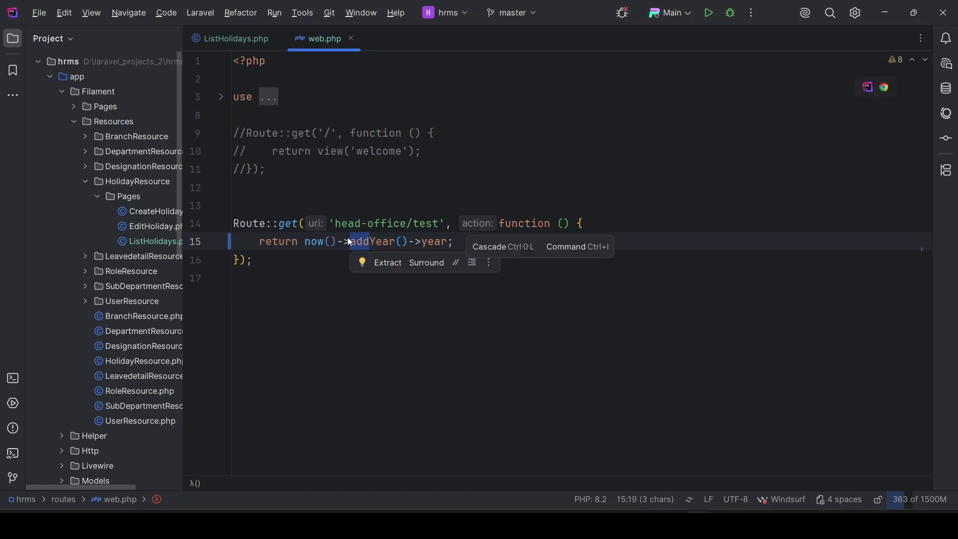
pyautogui.write('sub')
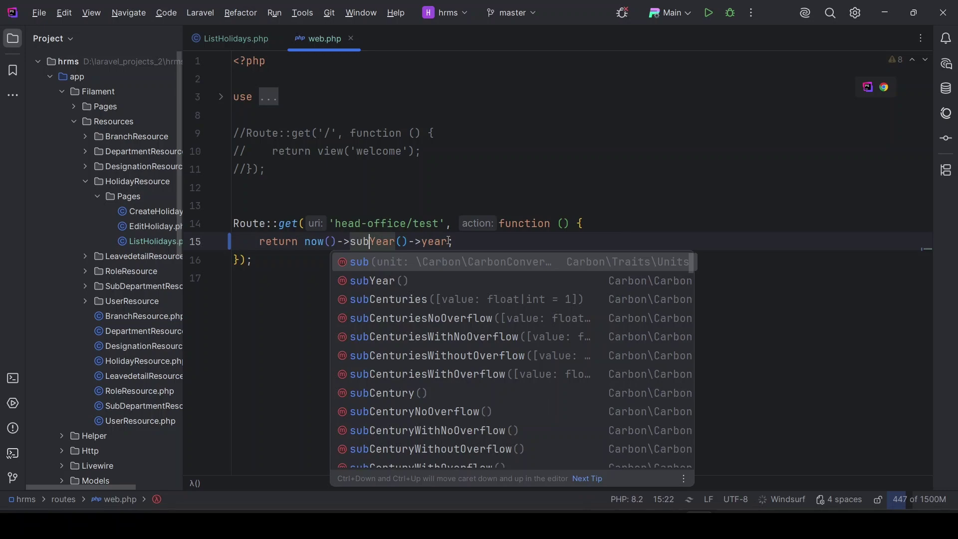
pyautogui.click(448, 241)
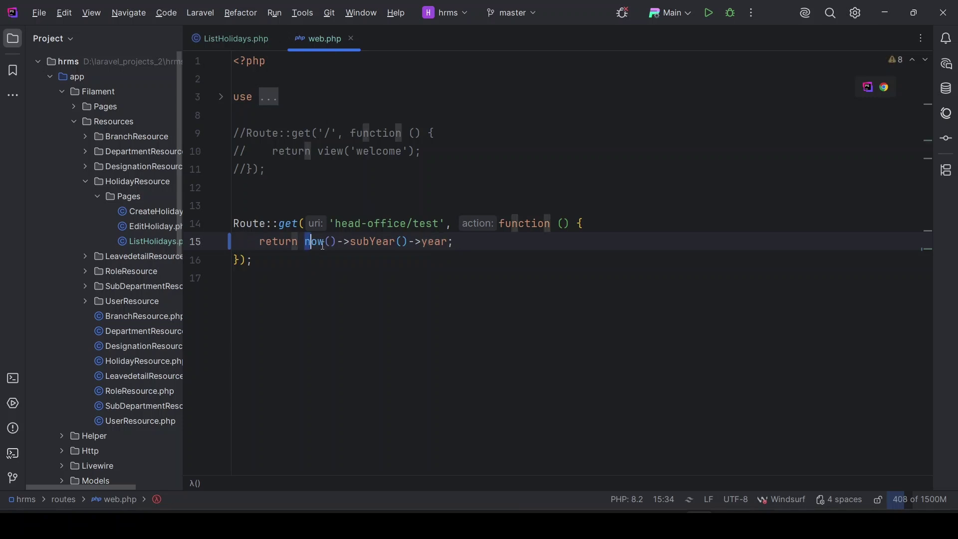
pyautogui.moveTo(305, 241); pyautogui.dragTo(447, 241)
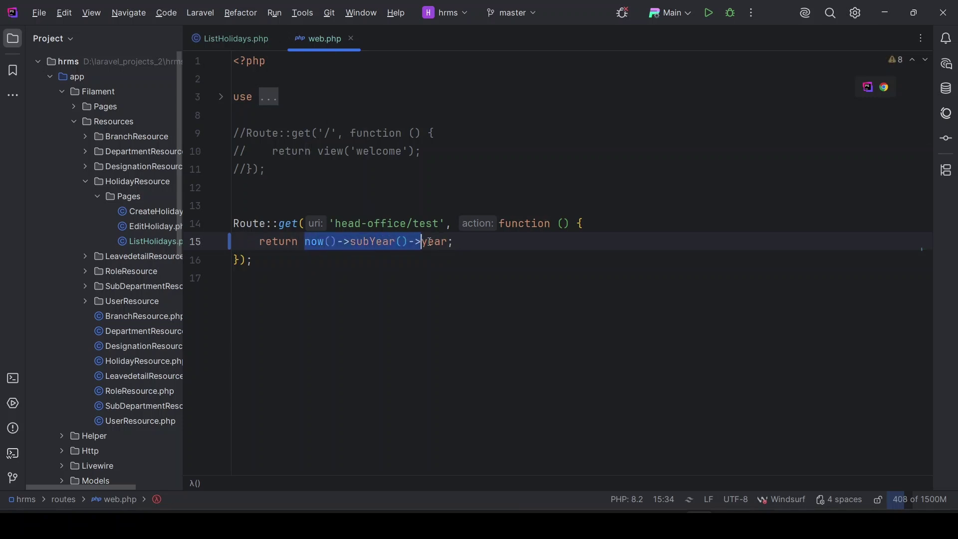
# - In ListHolidays.php, replace both '2024' tab values with now()->subYear()->year
pyautogui.click(238, 37)
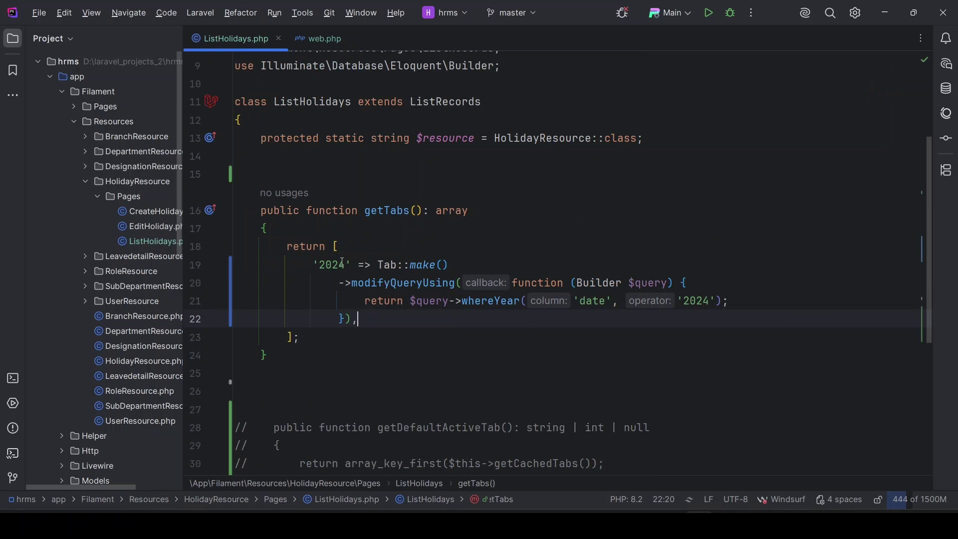
pyautogui.moveTo(351, 264); pyautogui.dragTo(311, 266)
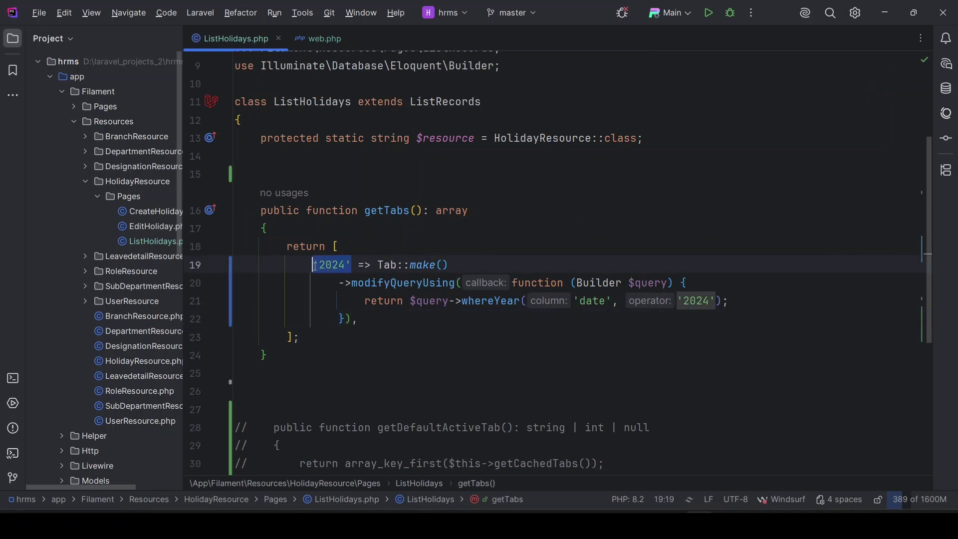
pyautogui.press('BackSpace')
pyautogui.write('now()->subYear()->year')
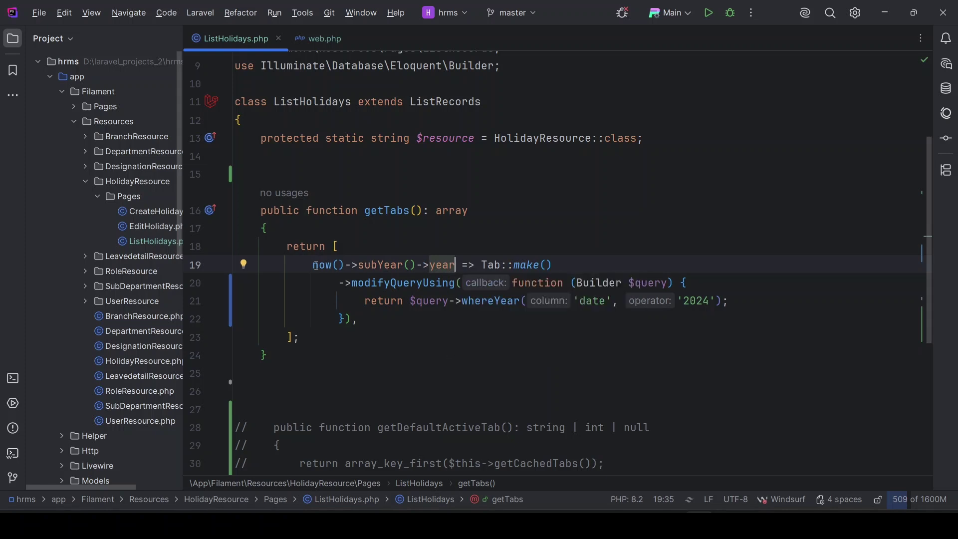
pyautogui.moveTo(314, 265); pyautogui.dragTo(456, 265)
pyautogui.hotkey('ctrl', 'c')
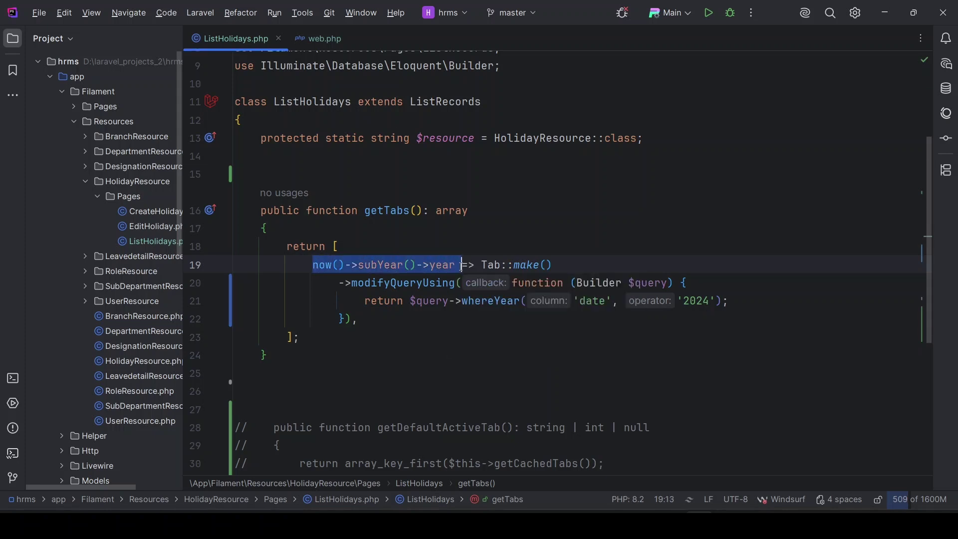
pyautogui.click(598, 321)
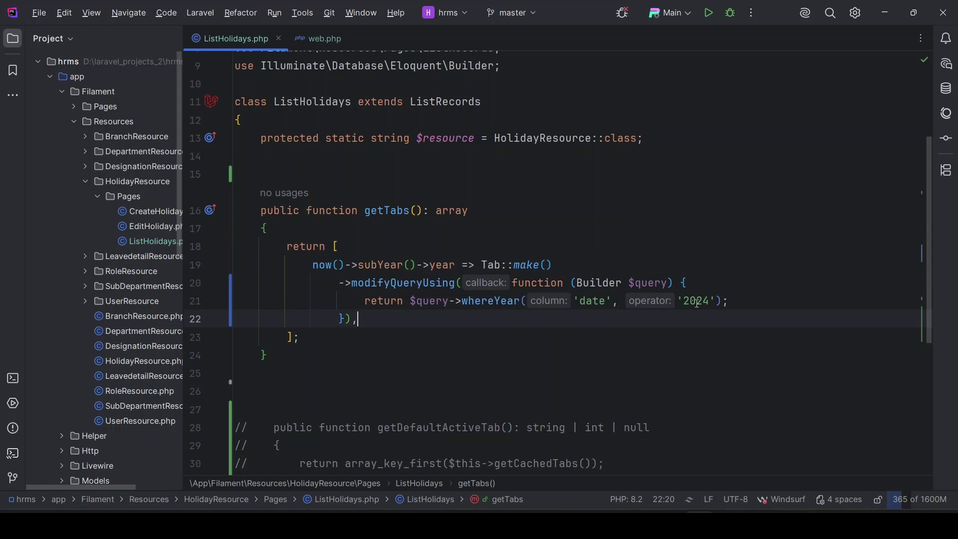
pyautogui.moveTo(717, 300); pyautogui.dragTo(678, 301)
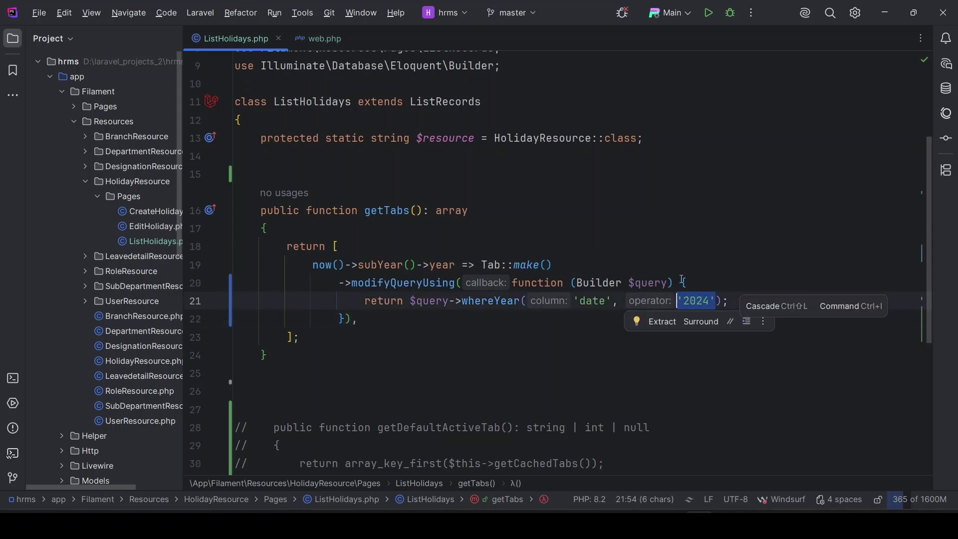
pyautogui.press('BackSpace')
pyautogui.hotkey('ctrl', 'v')
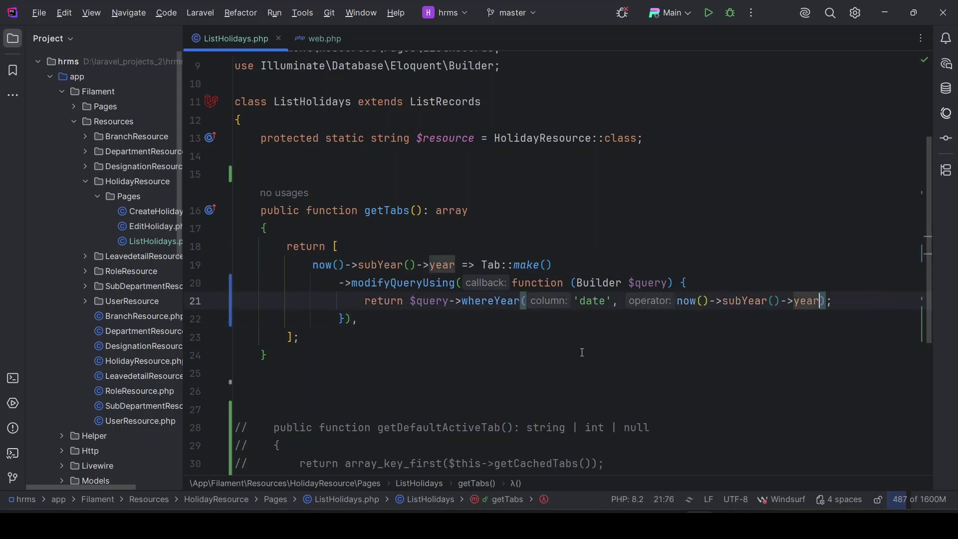
# - Duplicate the tab block and remove ->subYear() from the copy's key
pyautogui.moveTo(359, 321); pyautogui.dragTo(313, 274)
pyautogui.hotkey('ctrl', 'c')
pyautogui.click(374, 321)
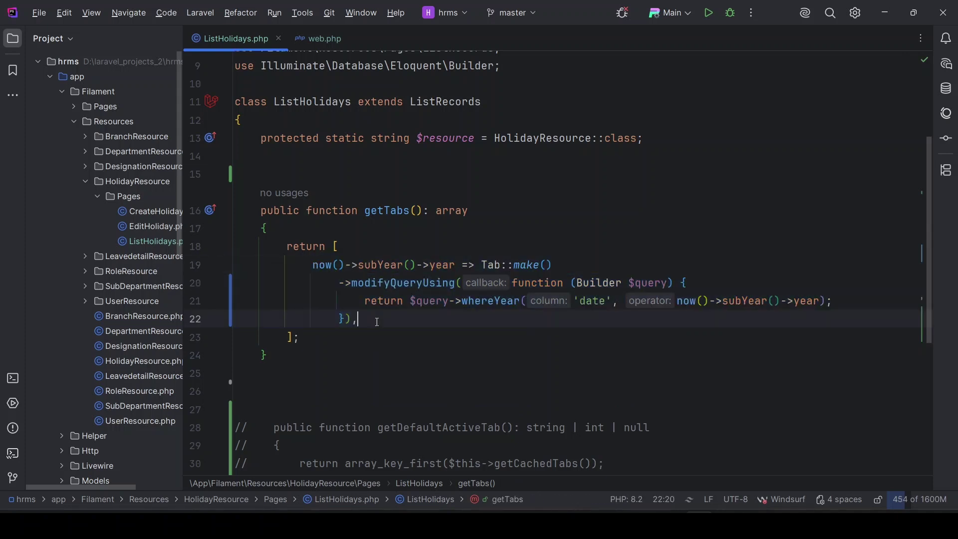
pyautogui.press('Return')
pyautogui.hotkey('ctrl', 'v')
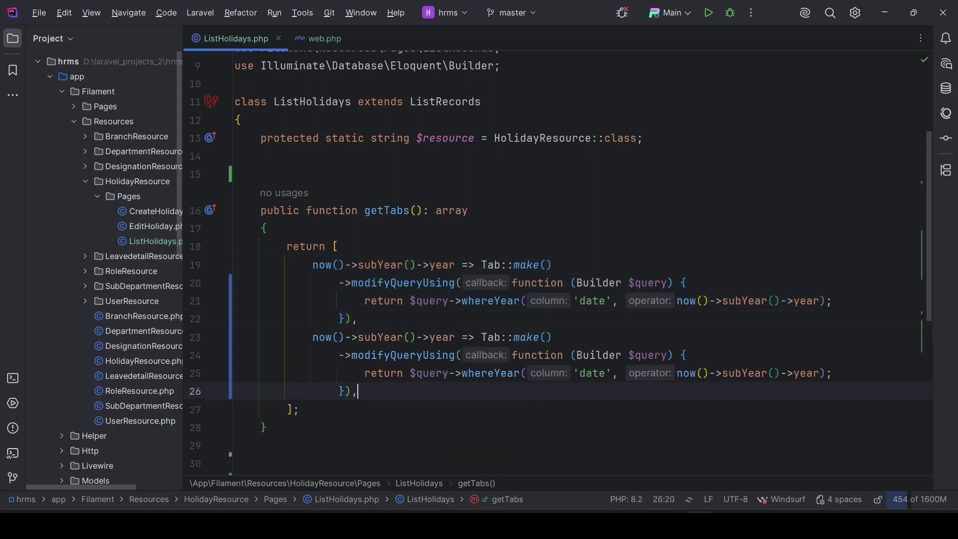
pyautogui.click(375, 320)
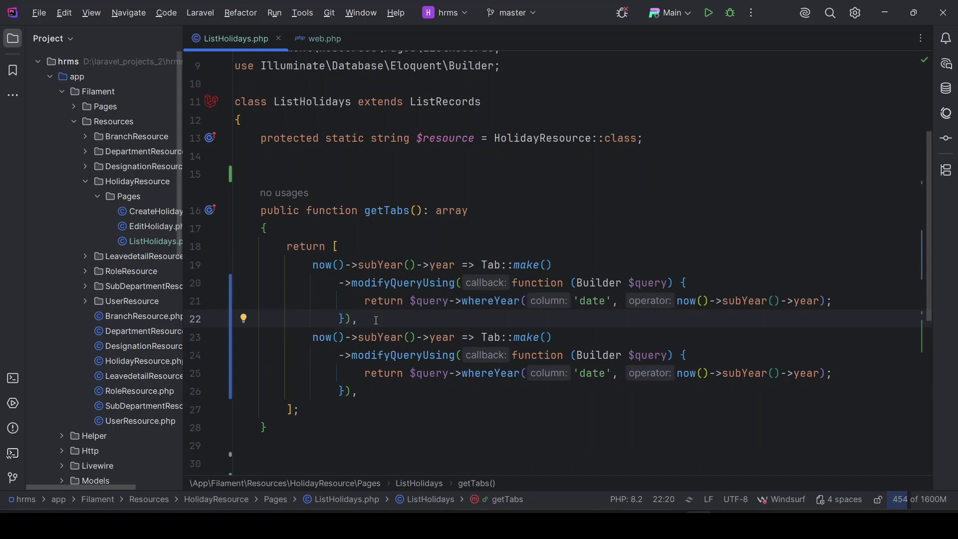
pyautogui.press('Return')
pyautogui.scroll(-1, 413, 296)
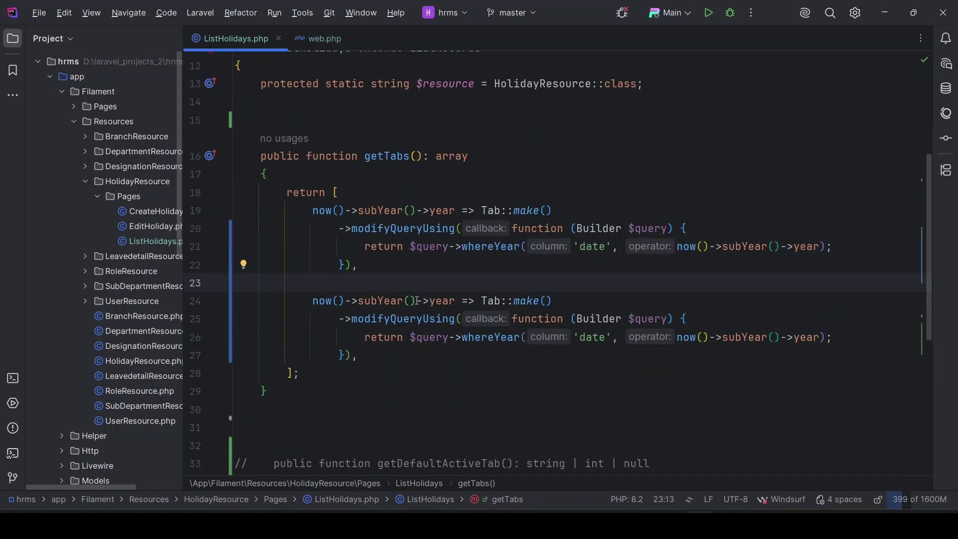
pyautogui.moveTo(417, 300); pyautogui.dragTo(345, 302)
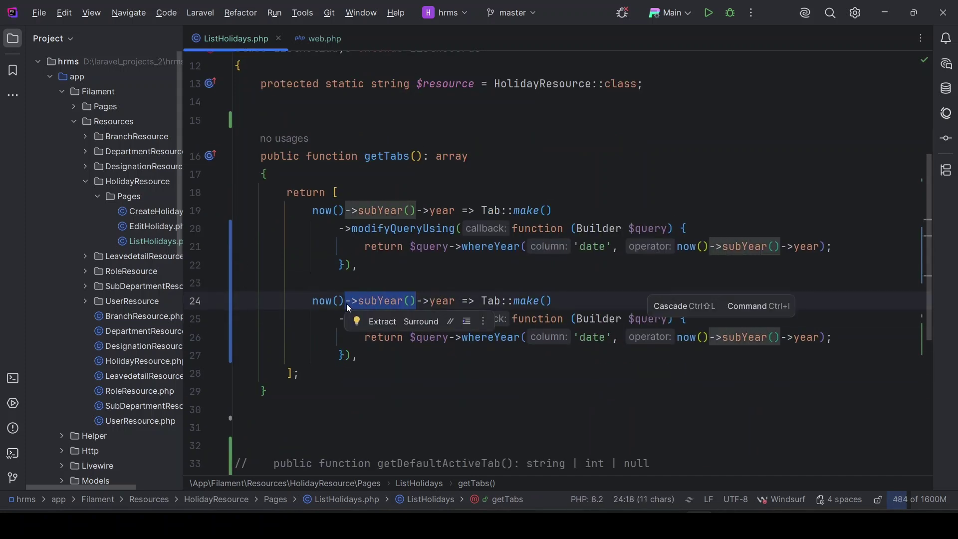
pyautogui.press('BackSpace')
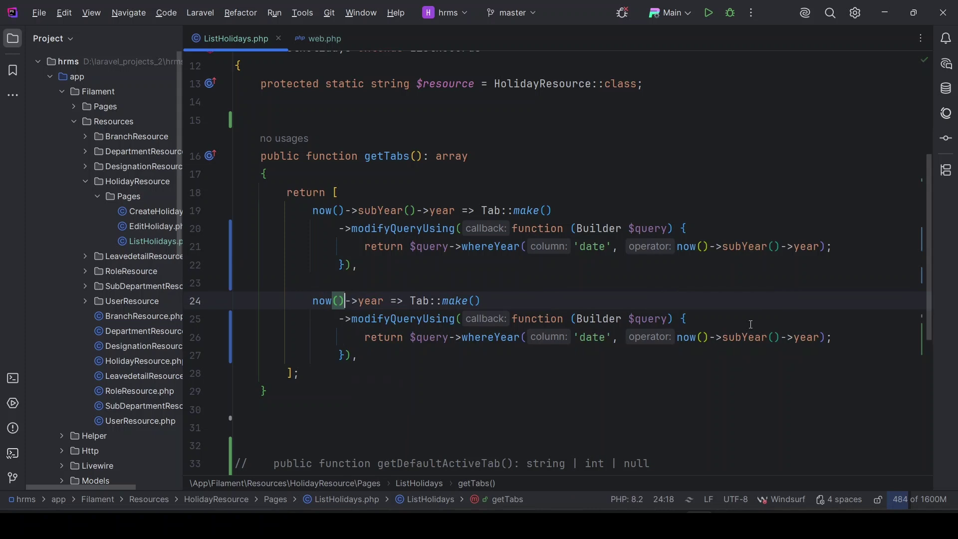
pyautogui.moveTo(780, 336); pyautogui.dragTo(709, 337)
# - Make the second filter use now()->year and duplicate the current-year tab
pyautogui.press('BackSpace')
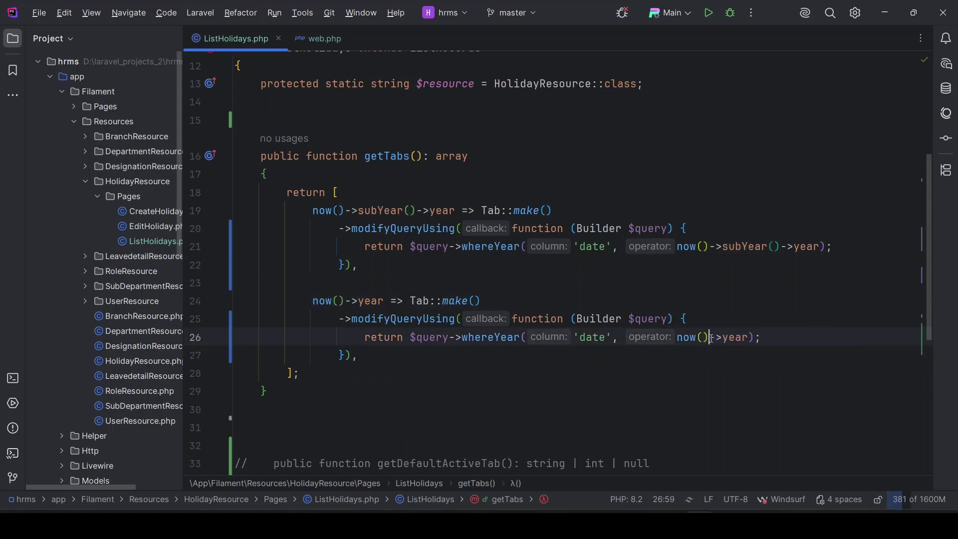
pyautogui.moveTo(365, 356)
pyautogui.mouseDown()
pyautogui.moveTo(228, 319)
pyautogui.moveTo(224, 303)
pyautogui.mouseUp()
pyautogui.hotkey('ctrl', 'c')
pyautogui.click(365, 356)
pyautogui.press('Return')
pyautogui.hotkey('ctrl', 'v')
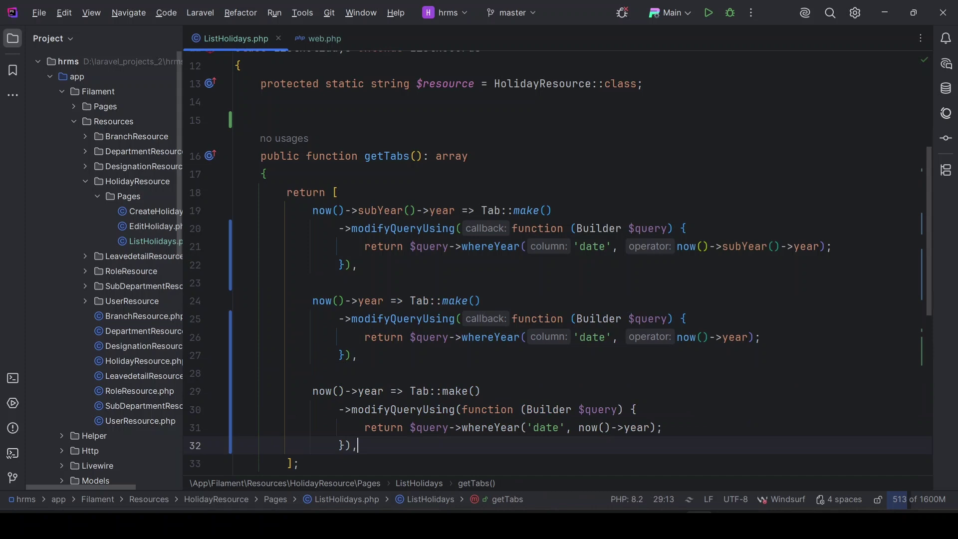
pyautogui.scroll(-1, 345, 353)
# - Set the third tab's key and whereYear filter to now()->addYear()->year
pyautogui.moveTo(339, 336); pyautogui.dragTo(344, 337)
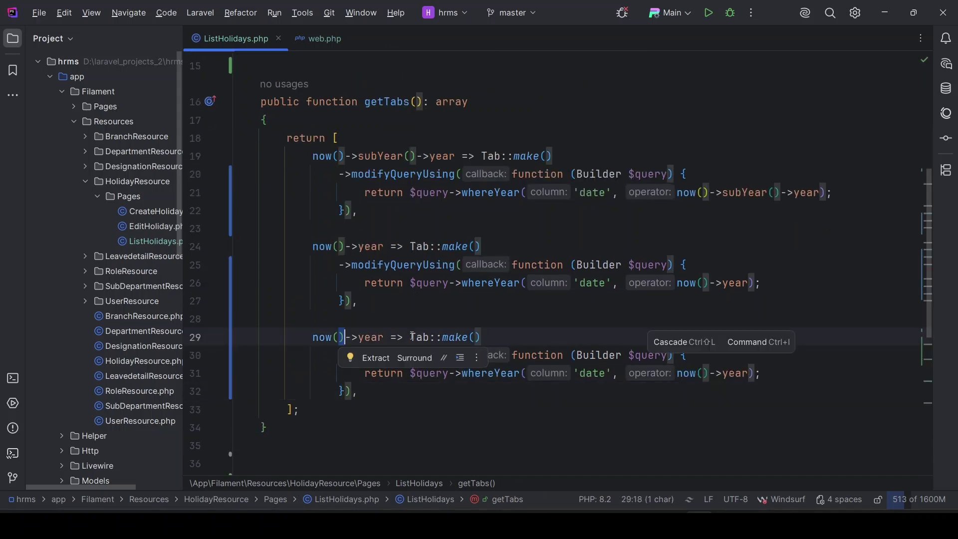
pyautogui.press('Right')
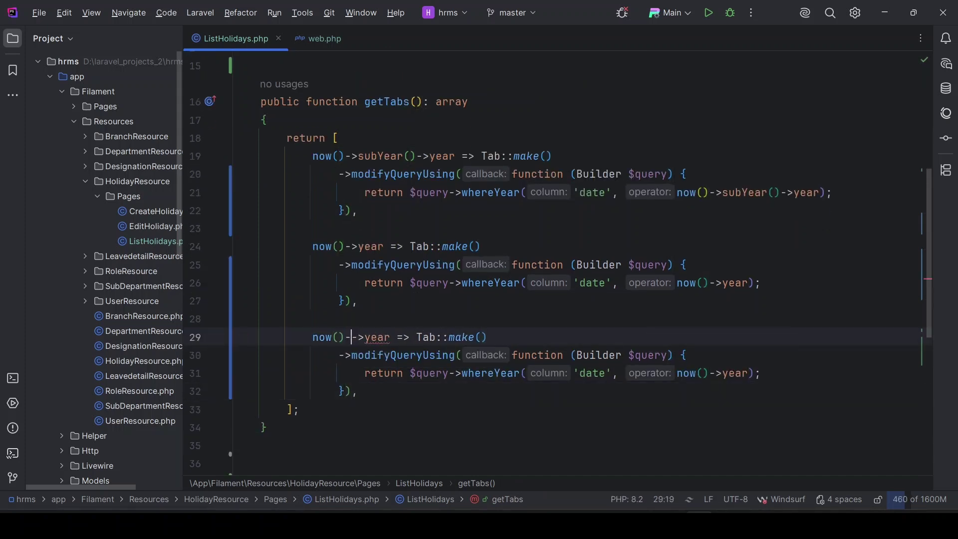
pyautogui.write('->addY')
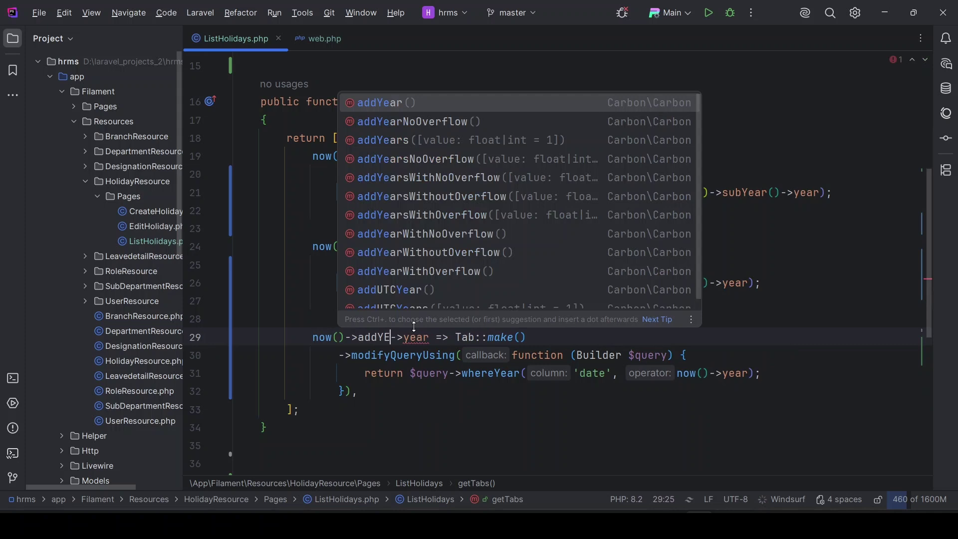
pyautogui.write('ear')
pyautogui.press('Return')
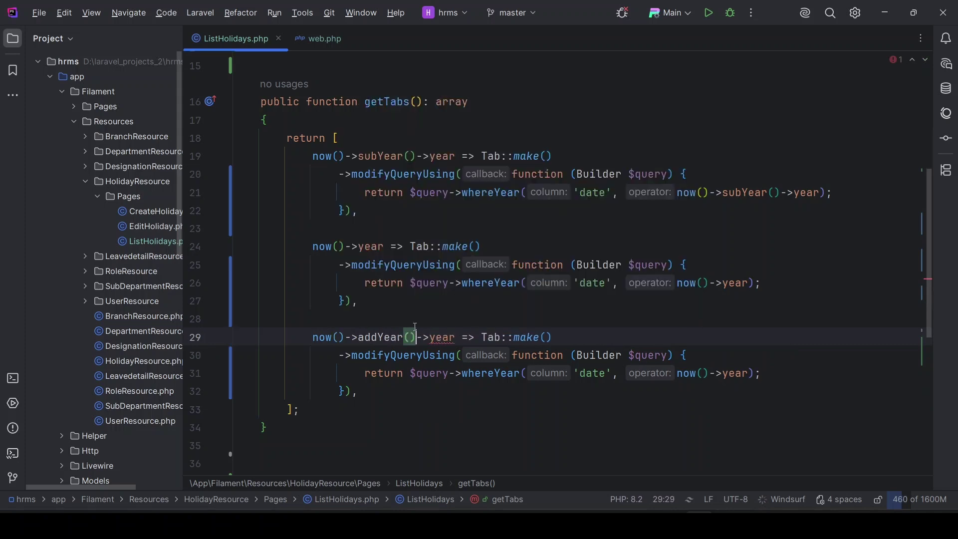
pyautogui.keyDown('shift'); pyautogui.click(345, 337); pyautogui.keyUp('shift')
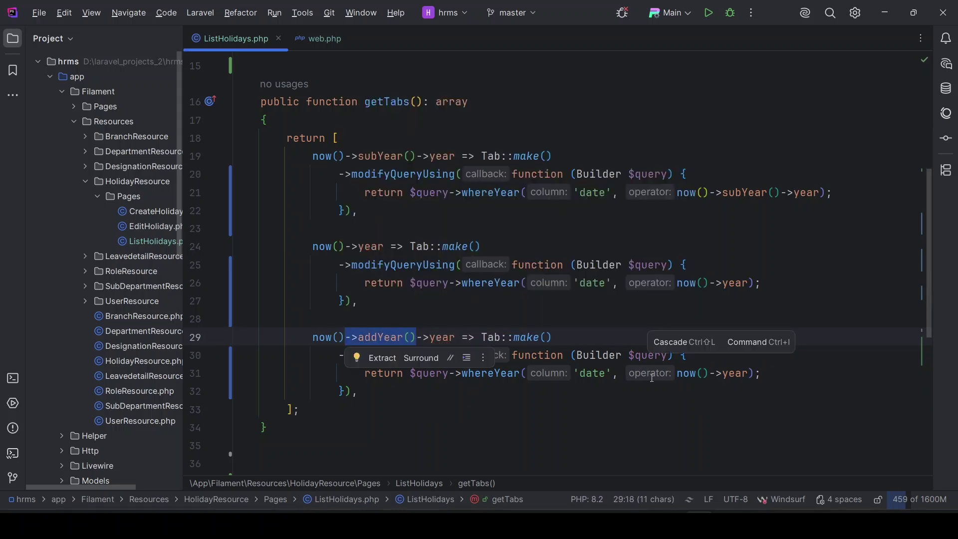
pyautogui.click(708, 372)
pyautogui.write('->addYear()')
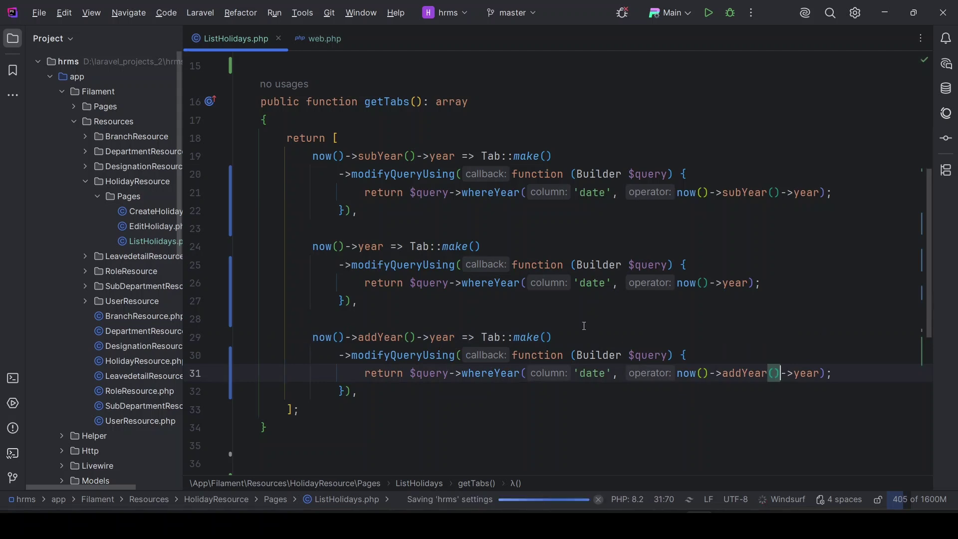
pyautogui.scroll(-3, 582, 326)
pyautogui.scroll(-1, 583, 326)
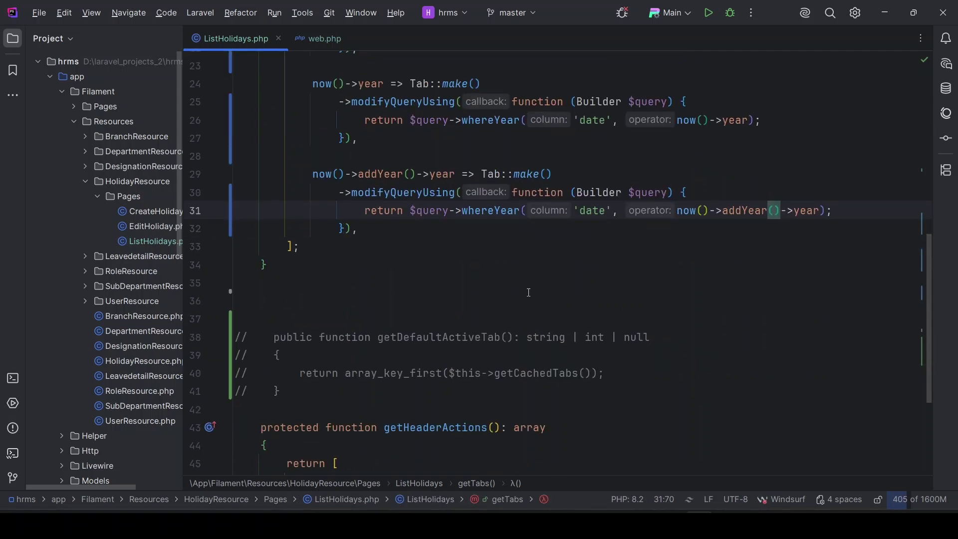
pyautogui.hotkey('alt', 'Tab')
# - Reset zoom, reopen Holidays to see empty 2024 as default, then view 2025
pyautogui.click(245, 14)
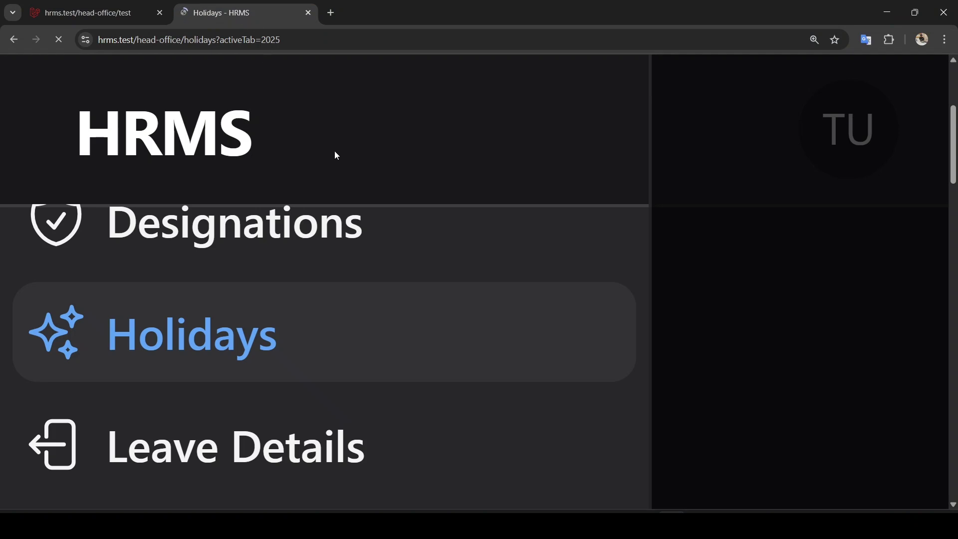
pyautogui.click(813, 39)
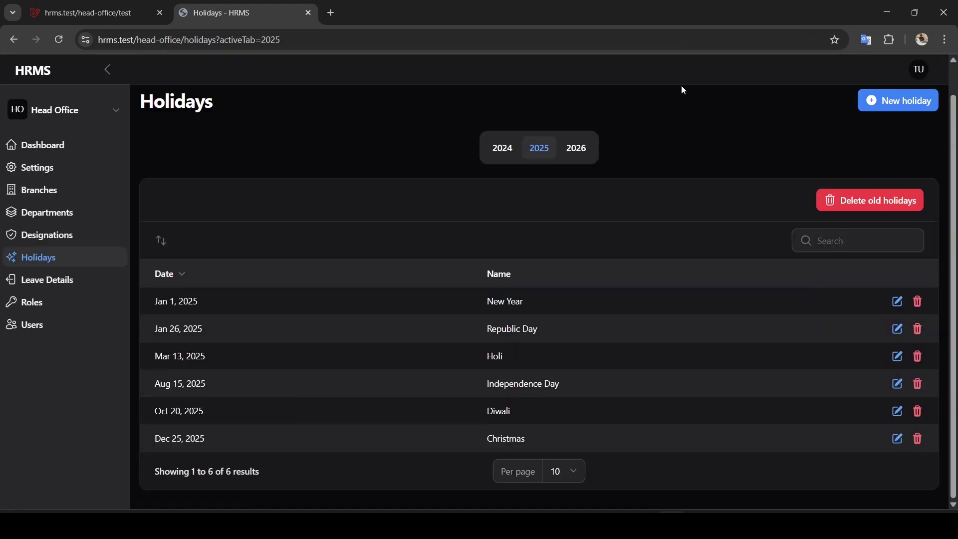
pyautogui.click(39, 259)
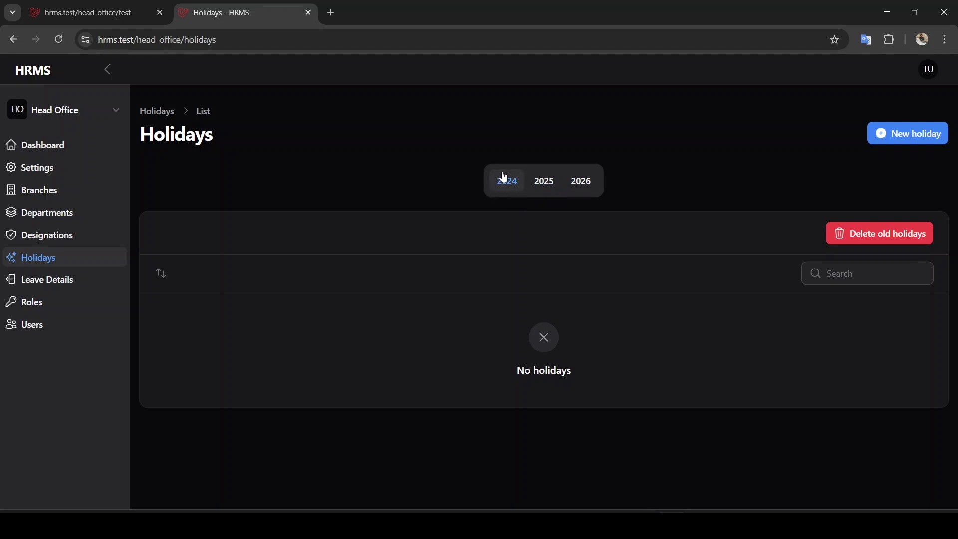
pyautogui.click(548, 190)
# - Uncomment getDefaultActiveTab, make it return now()->year, and reload the Holidays page
pyautogui.click(696, 456)
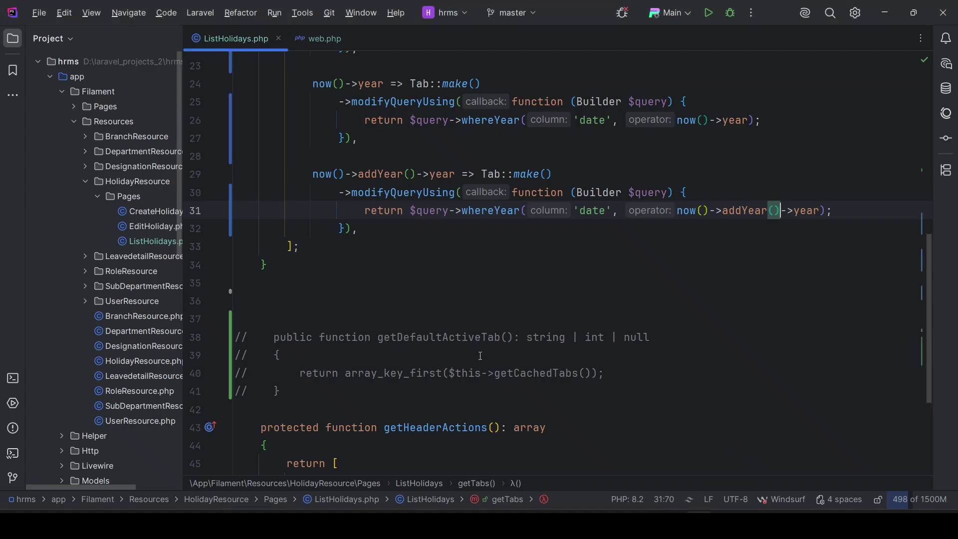
pyautogui.scroll(-3, 422, 262)
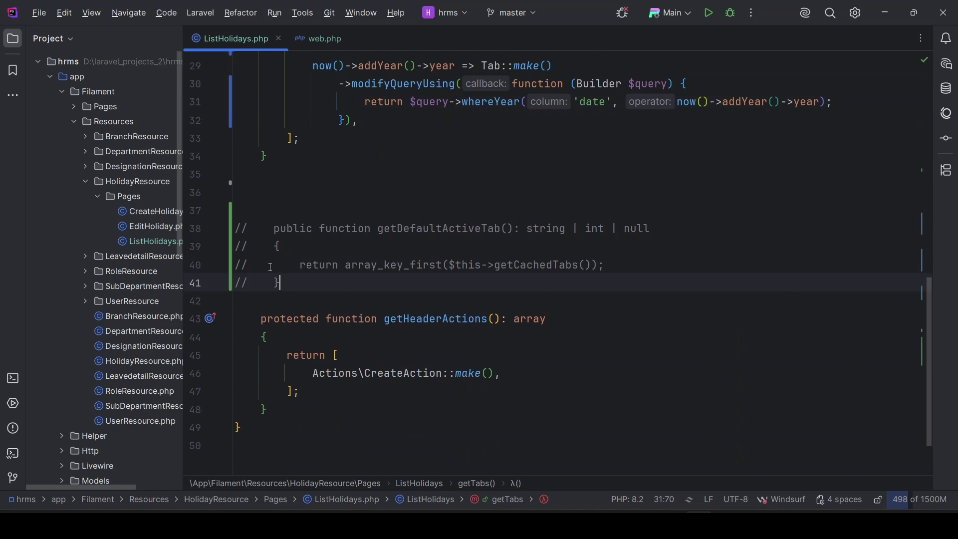
pyautogui.moveTo(281, 282); pyautogui.dragTo(223, 230)
pyautogui.hotkey('ctrl', '/')
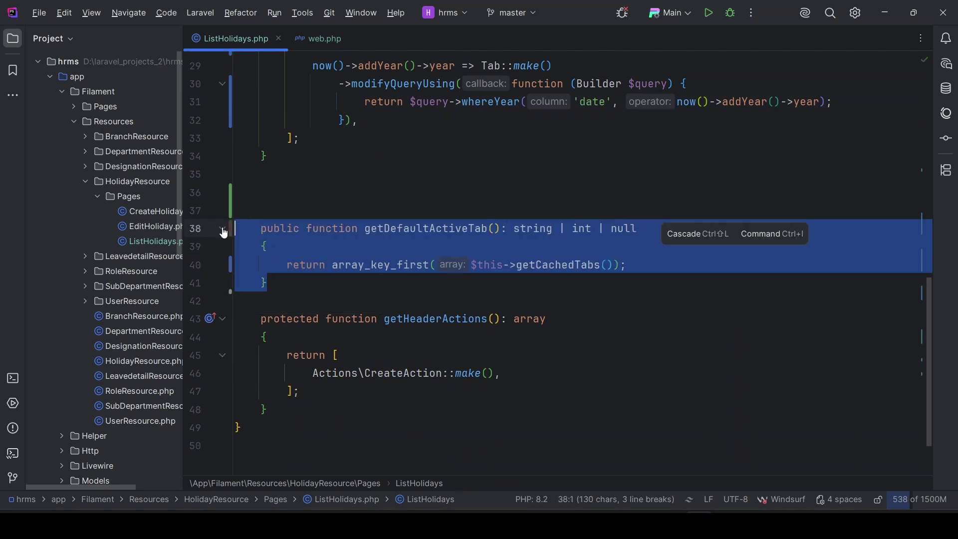
pyautogui.moveTo(332, 264); pyautogui.dragTo(626, 264)
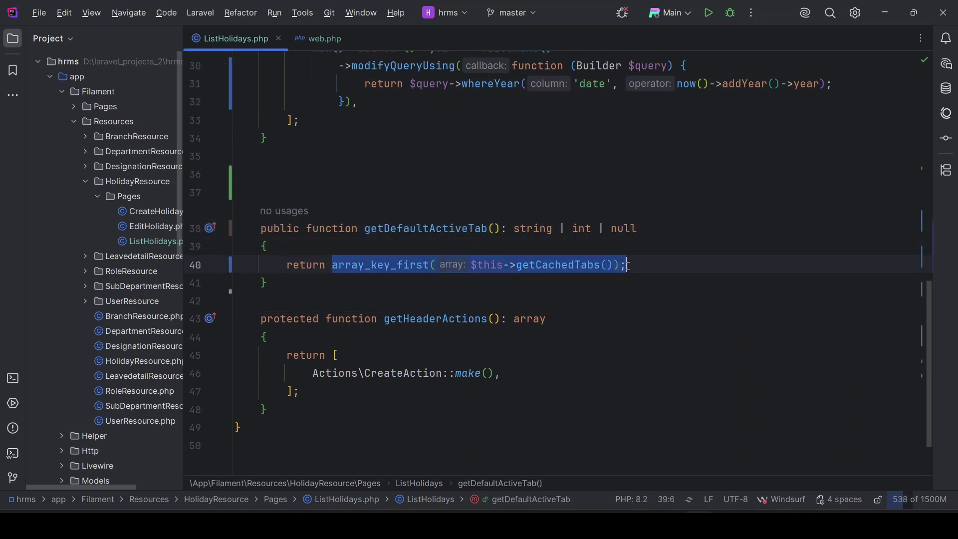
pyautogui.press('BackSpace')
pyautogui.scroll(1, 331, 332)
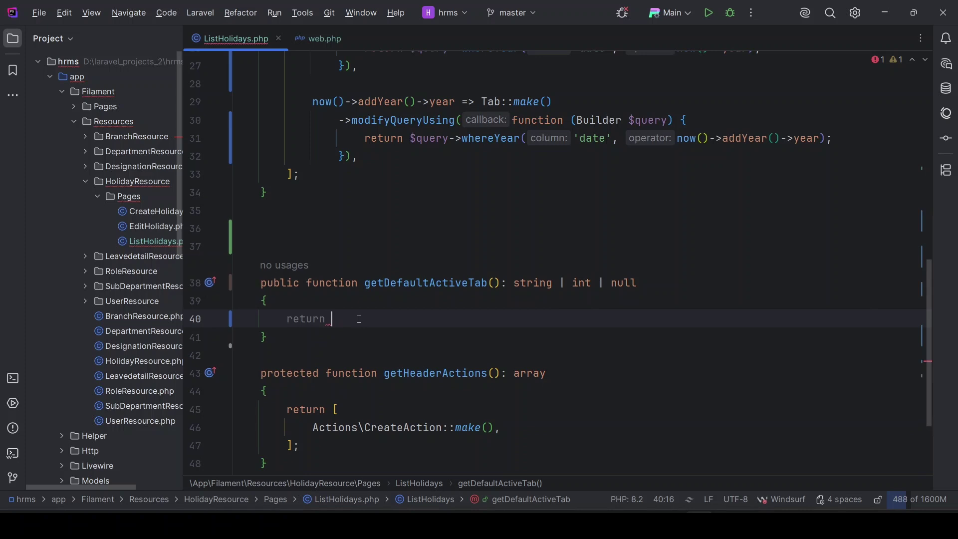
pyautogui.scroll(2, 359, 319)
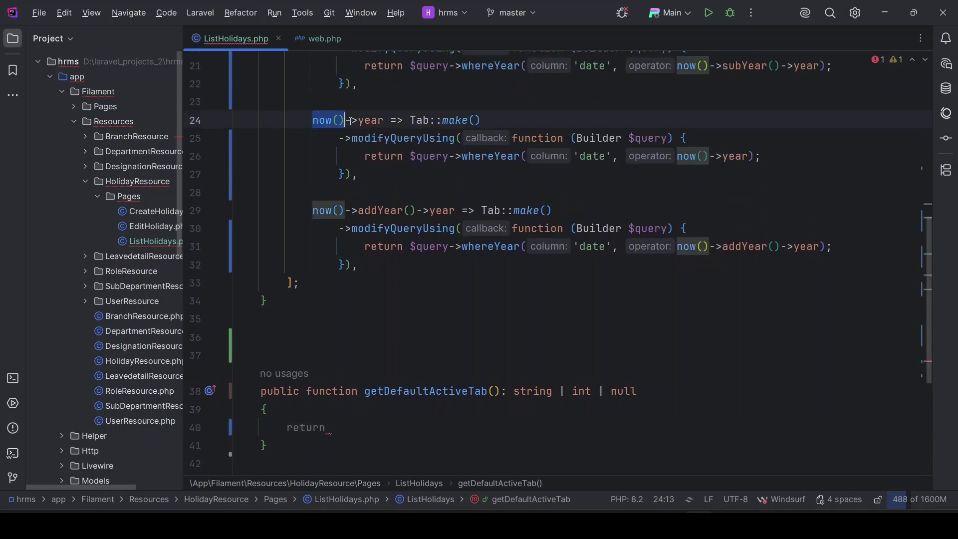
pyautogui.moveTo(312, 120); pyautogui.dragTo(384, 120)
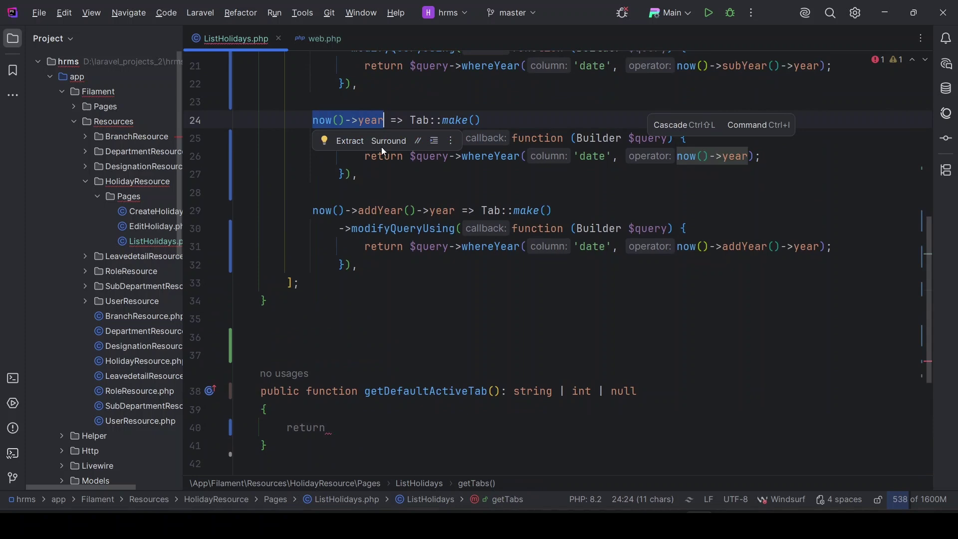
pyautogui.hotkey('ctrl', 'c')
pyautogui.click(355, 425)
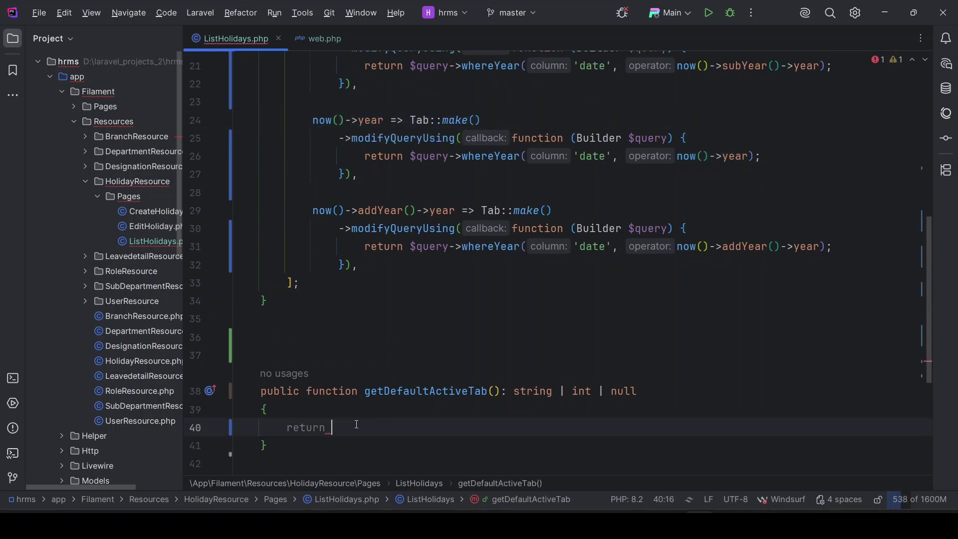
pyautogui.hotkey('ctrl', 'v')
pyautogui.write(';')
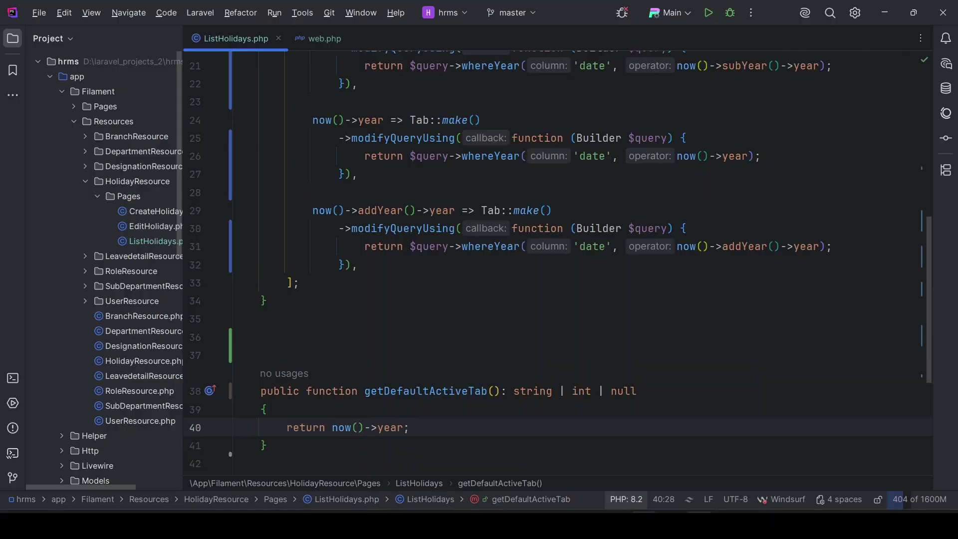
pyautogui.hotkey('alt', 'Tab')
pyautogui.hotkey('ctrl', 'r')
# - Confirm Holidays opens on 2025, check the empty 2026 tab, then return to 2025
pyautogui.click(330, 41)
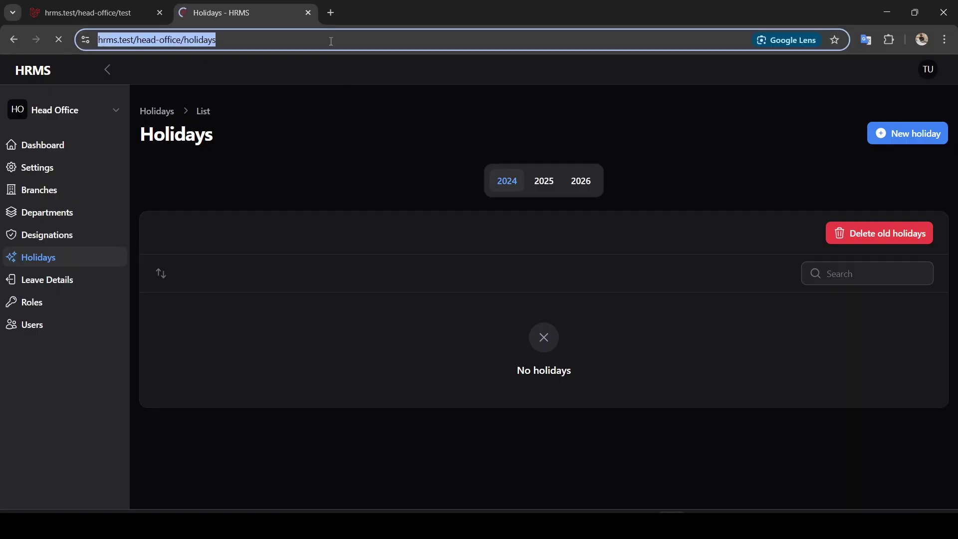
pyautogui.click(387, 128)
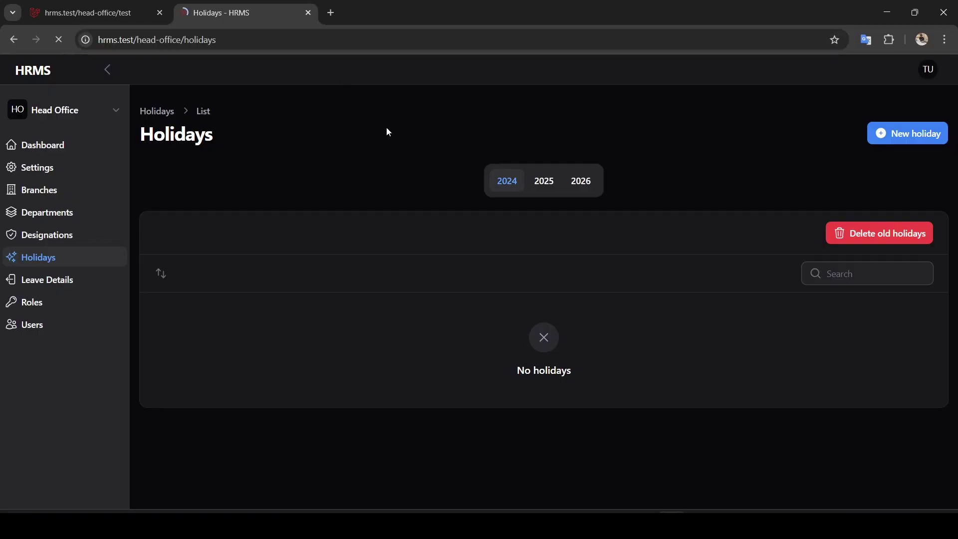
pyautogui.scroll(-1, 517, 226)
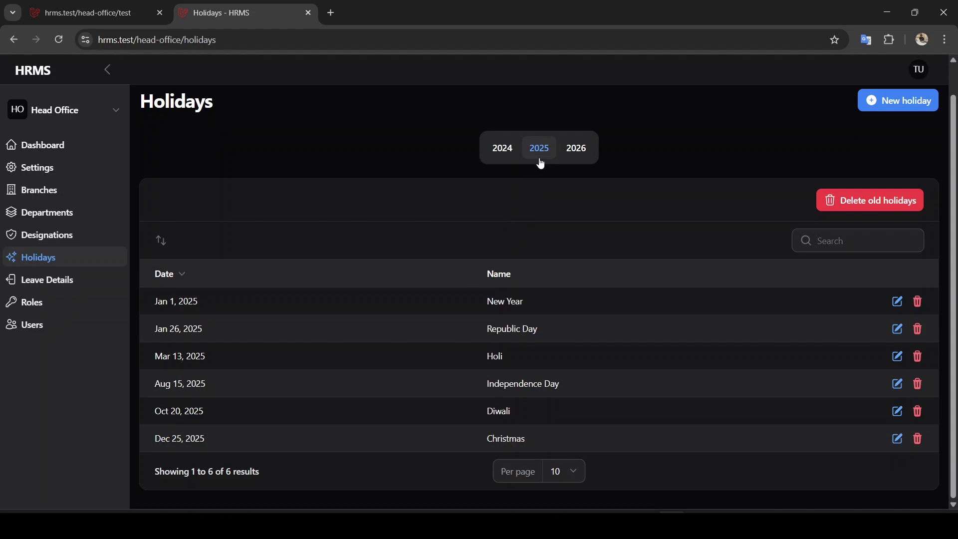
pyautogui.click(575, 152)
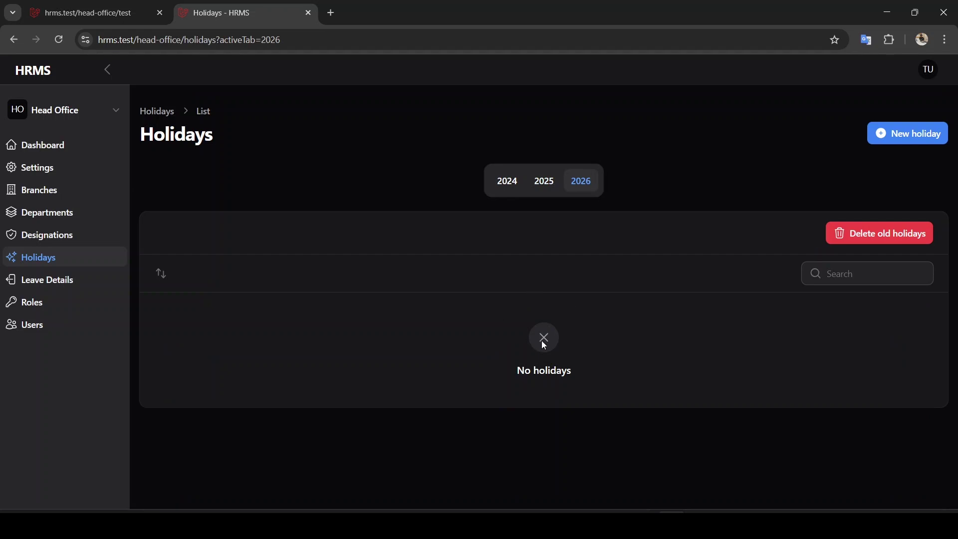
pyautogui.click(547, 185)
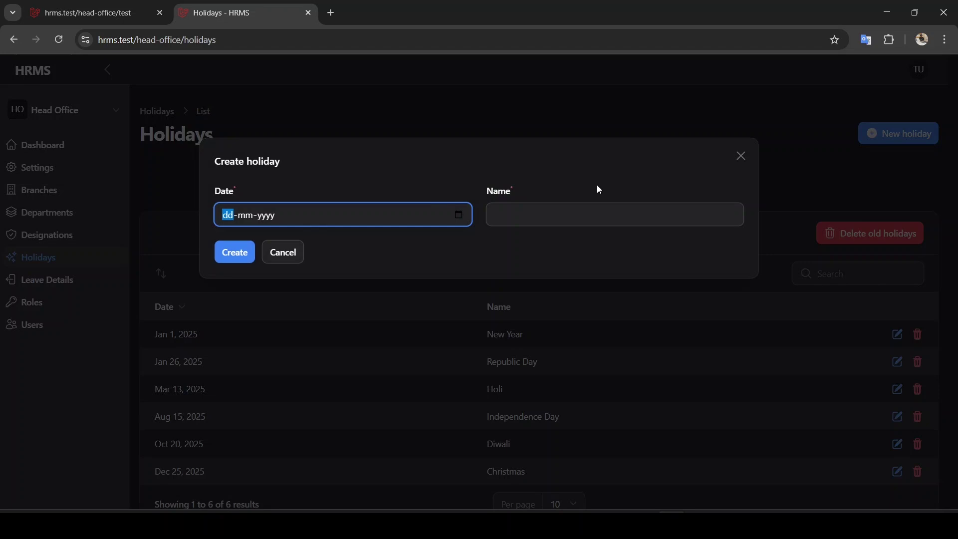
pyautogui.write('01-01-2026')
# - Create New Year 2026 on 01-01-2026 and Christmas 2026 on 25-12-2026
pyautogui.click(588, 205)
pyautogui.write('New Y')
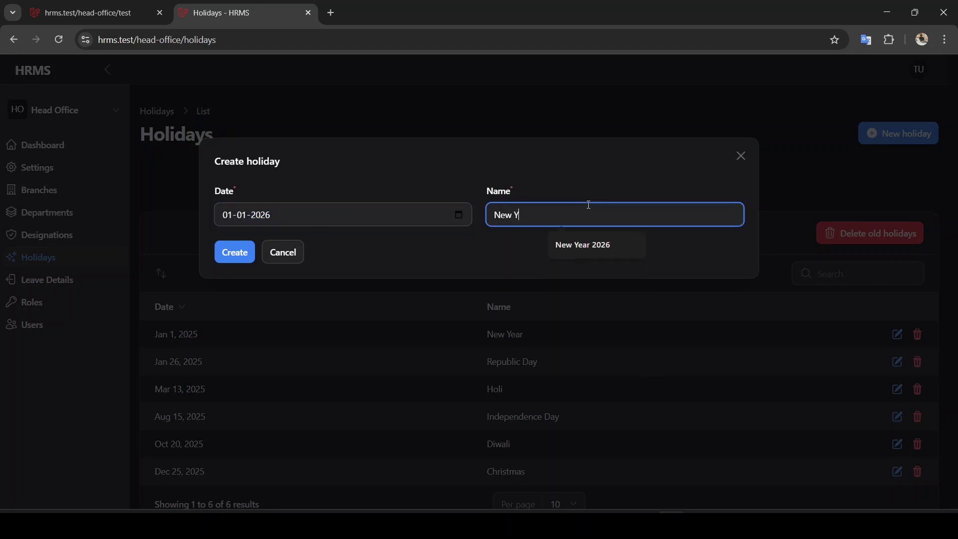
pyautogui.write('ear 2026')
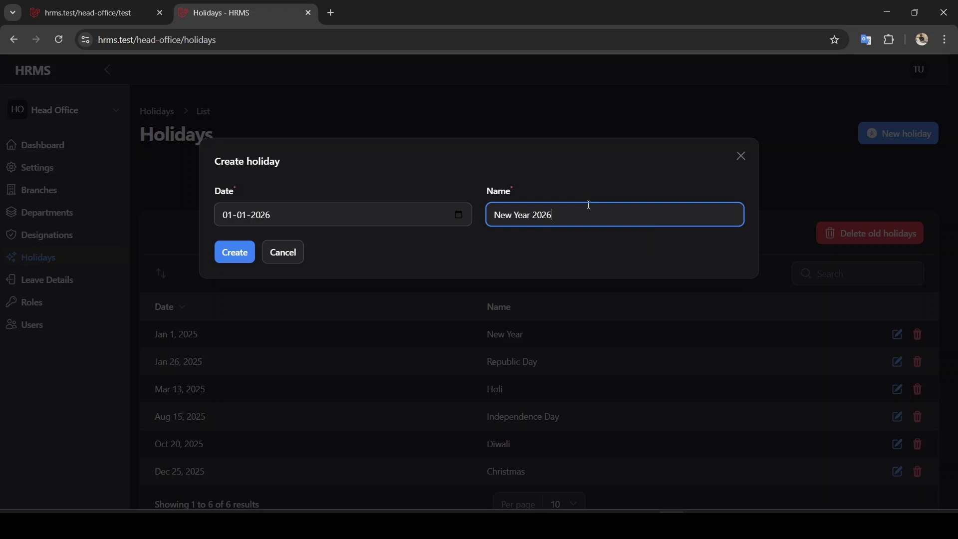
pyautogui.click(240, 253)
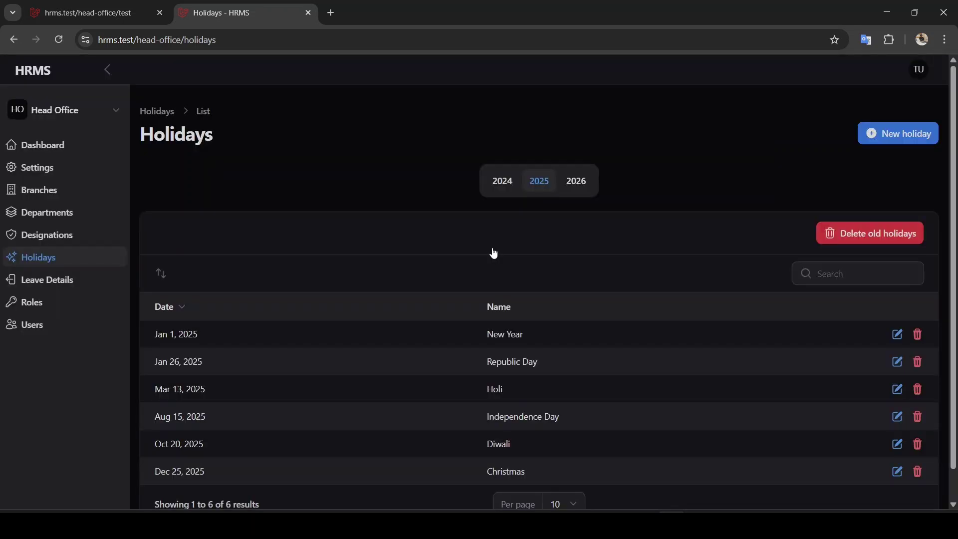
pyautogui.click(882, 139)
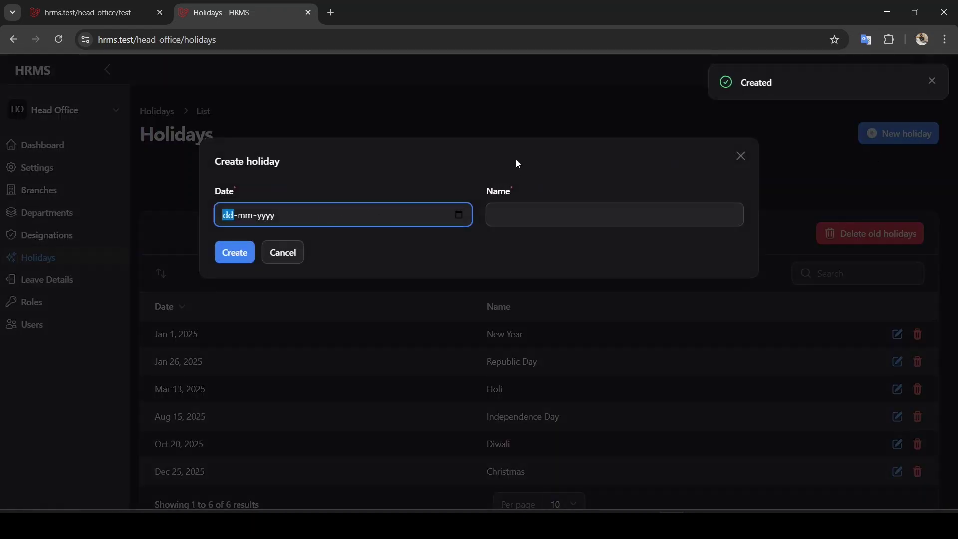
pyautogui.write('25-12-')
pyautogui.write('2026')
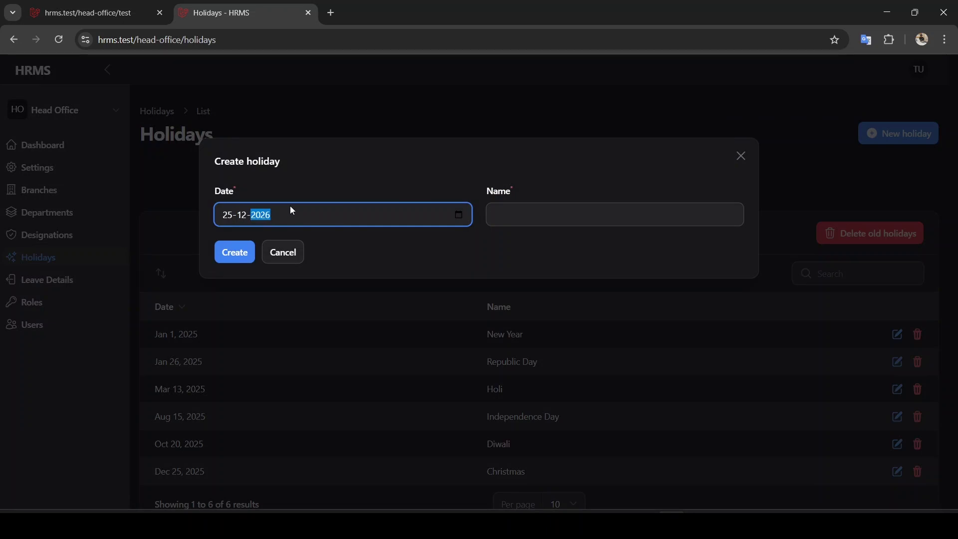
pyautogui.click(531, 207)
pyautogui.write('C')
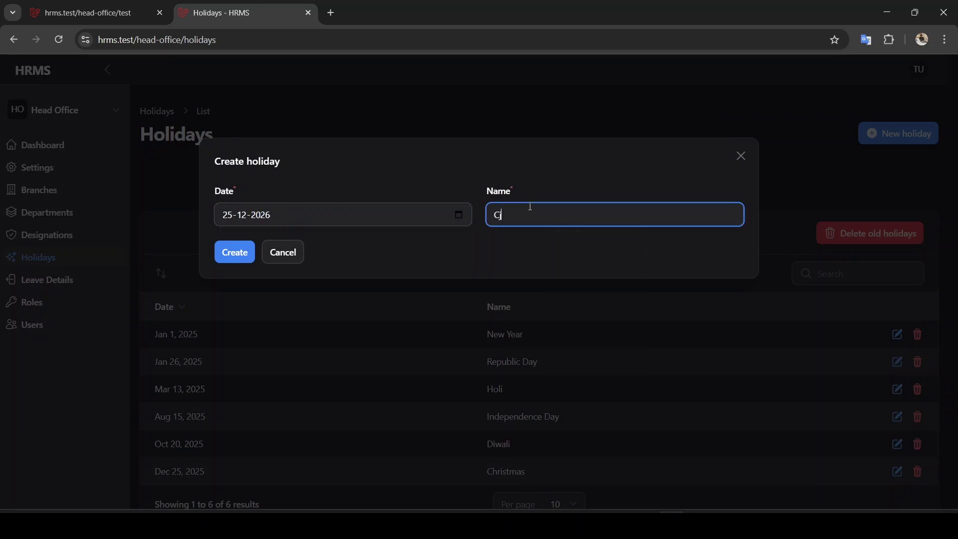
pyautogui.write('hr')
pyautogui.write('istmas ')
pyautogui.write('2026')
pyautogui.click(229, 252)
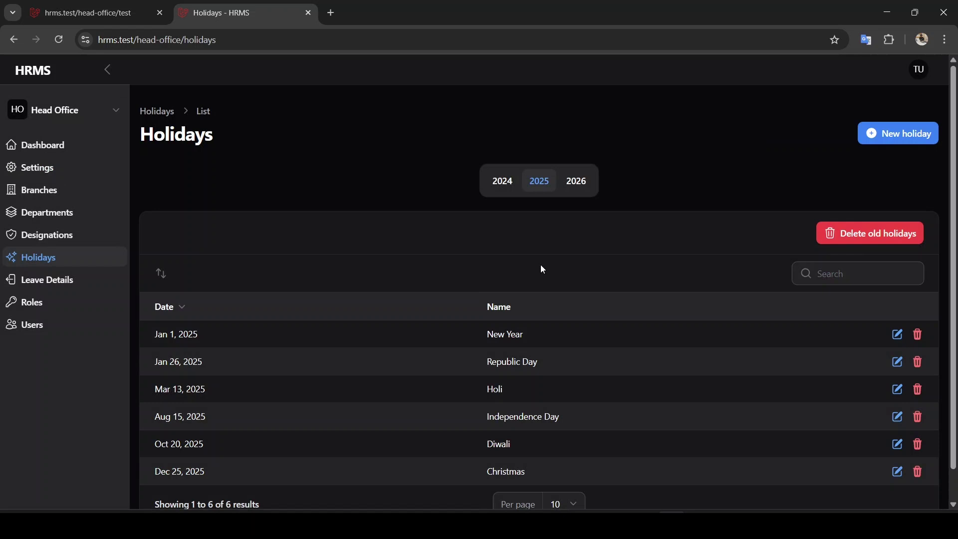
pyautogui.scroll(-2, 453, 314)
# - Open the 2026 tab listing New Year 2026 and Christmas 2026
pyautogui.click(579, 155)
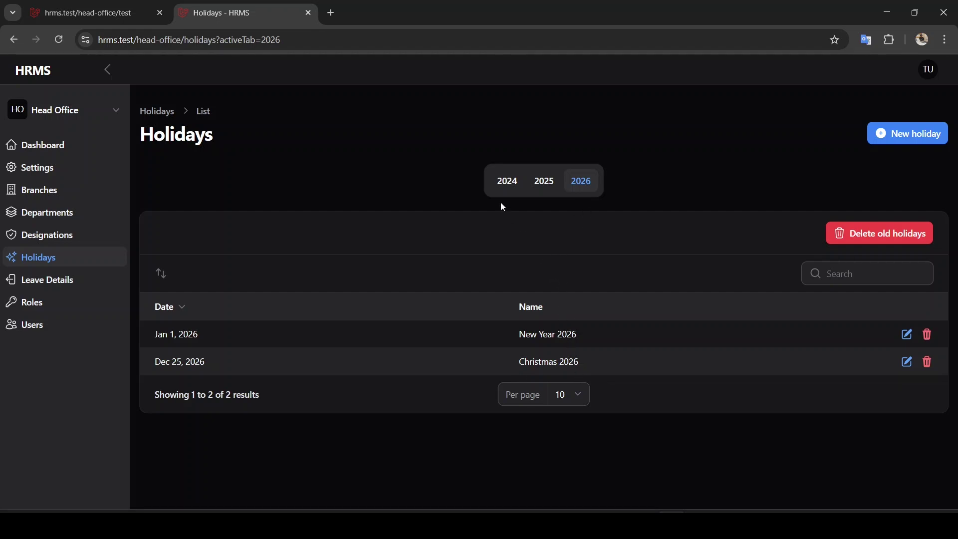
pyautogui.click(506, 187)
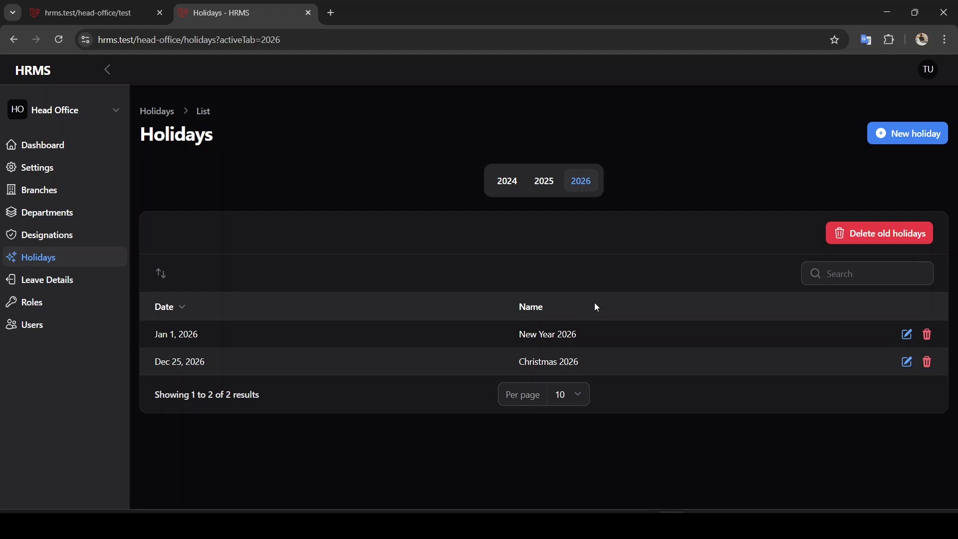